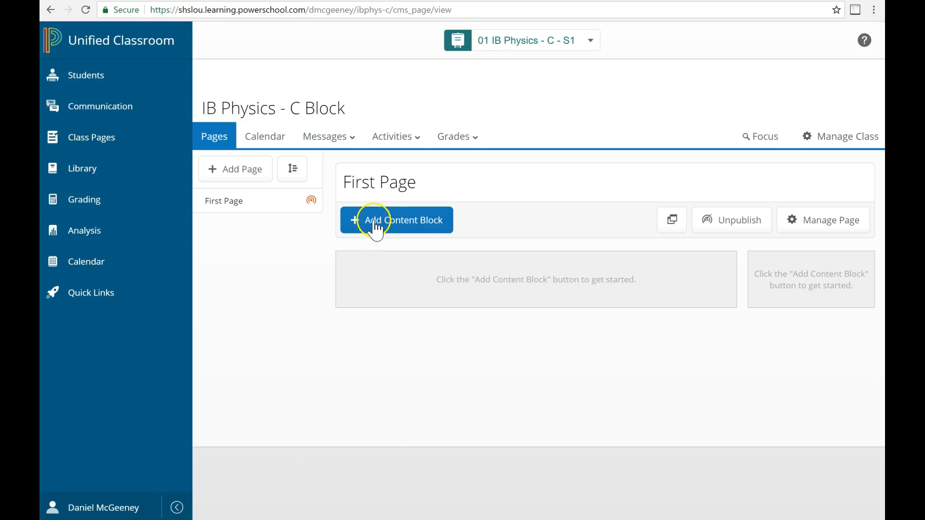
- Add an assignment content block titled "U1D1 HW" to First Page and start a new assignment in it
{"action": "left_click", "coordinate": [393, 224]}
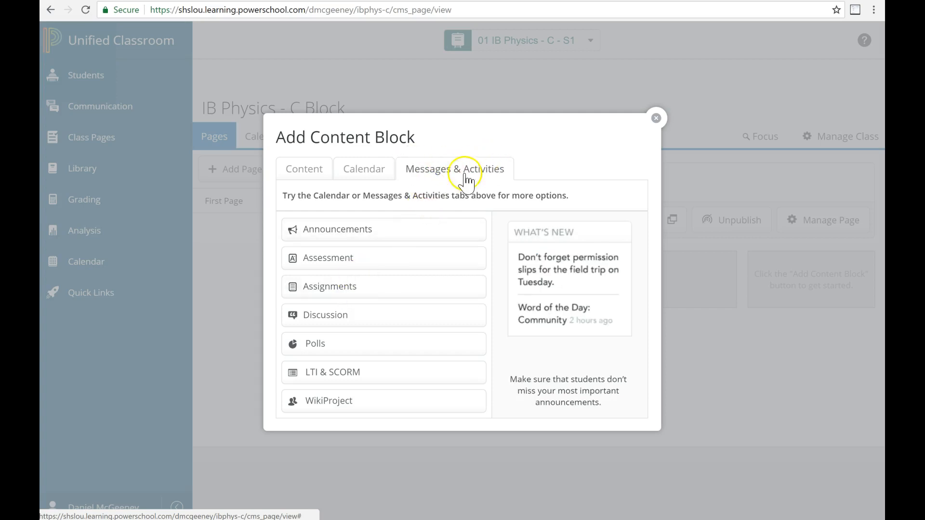
{"action": "left_click", "coordinate": [377, 291]}
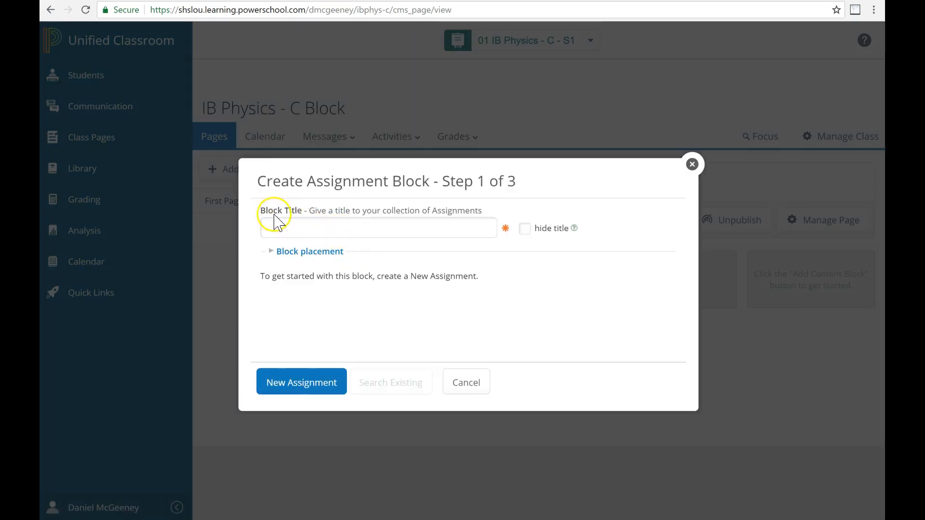
{"action": "left_click", "coordinate": [289, 227]}
{"action": "left_click", "coordinate": [291, 244]}
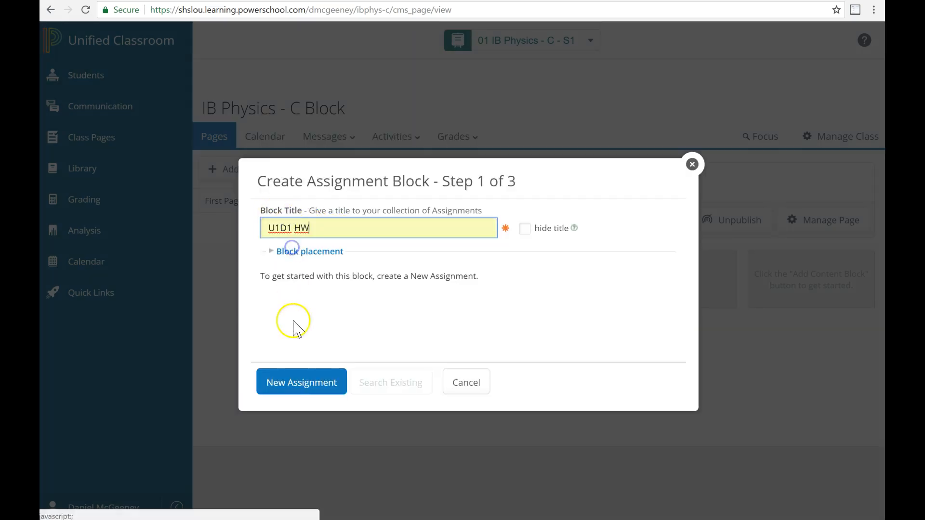
{"action": "left_click", "coordinate": [297, 385]}
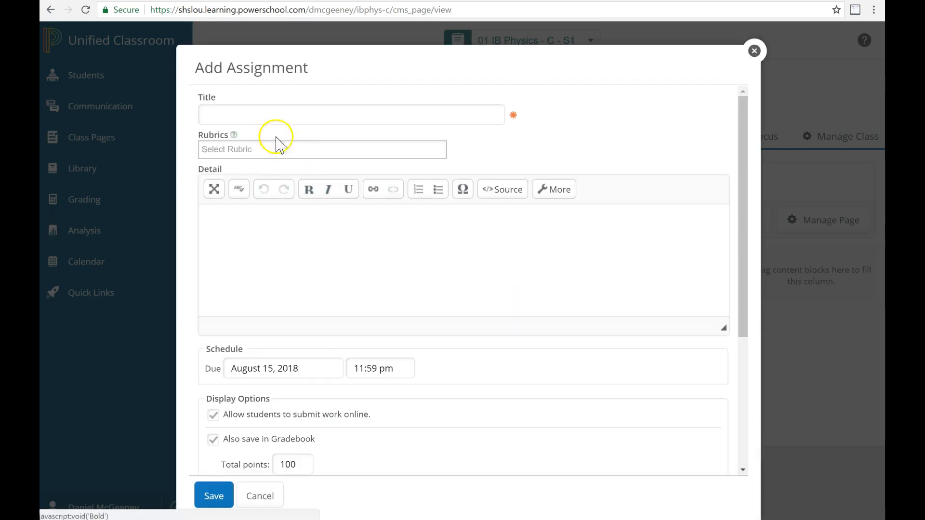
- Title the new assignment "U1D1 HW"
{"action": "left_click", "coordinate": [233, 114]}
{"action": "left_click", "coordinate": [235, 133]}
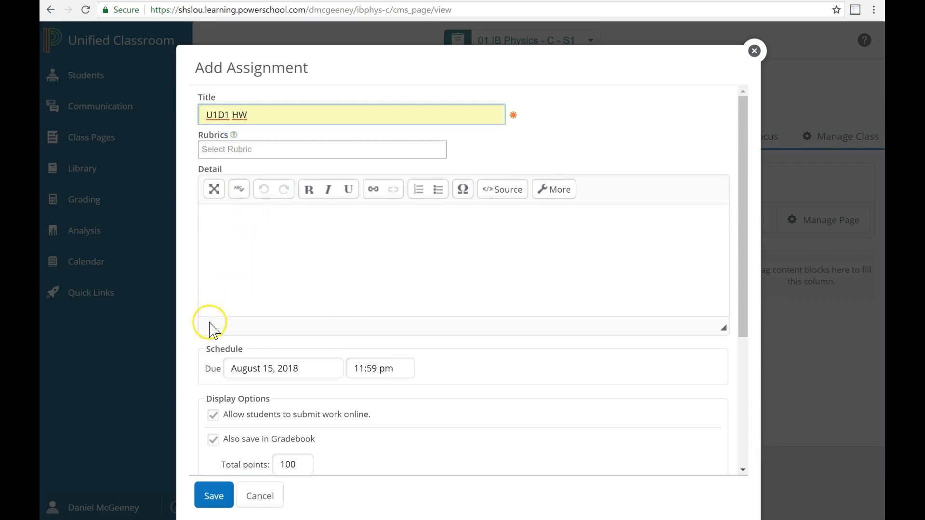
{"action": "scroll", "coordinate": [212, 328], "scroll_direction": "down", "scroll_amount": 3}
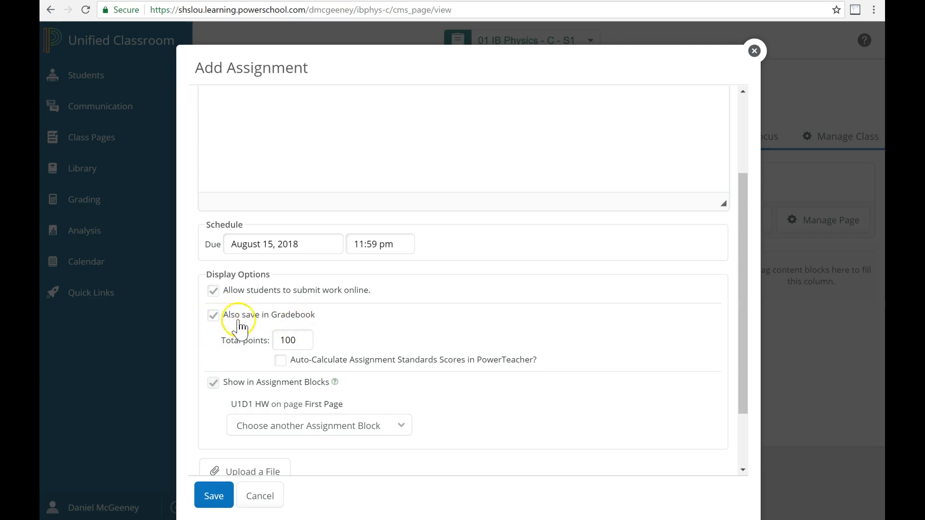
{"action": "scroll", "coordinate": [294, 333], "scroll_direction": "up", "scroll_amount": 3}
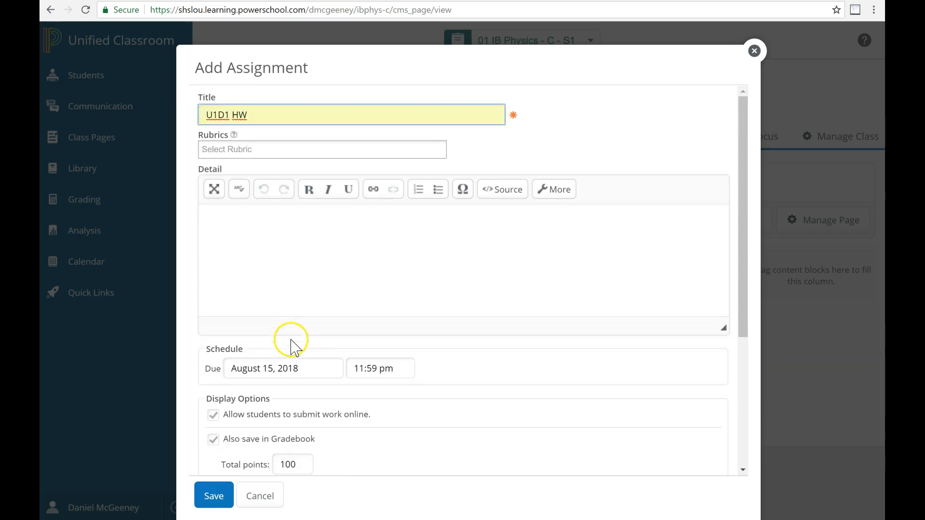
{"action": "left_click", "coordinate": [223, 108]}
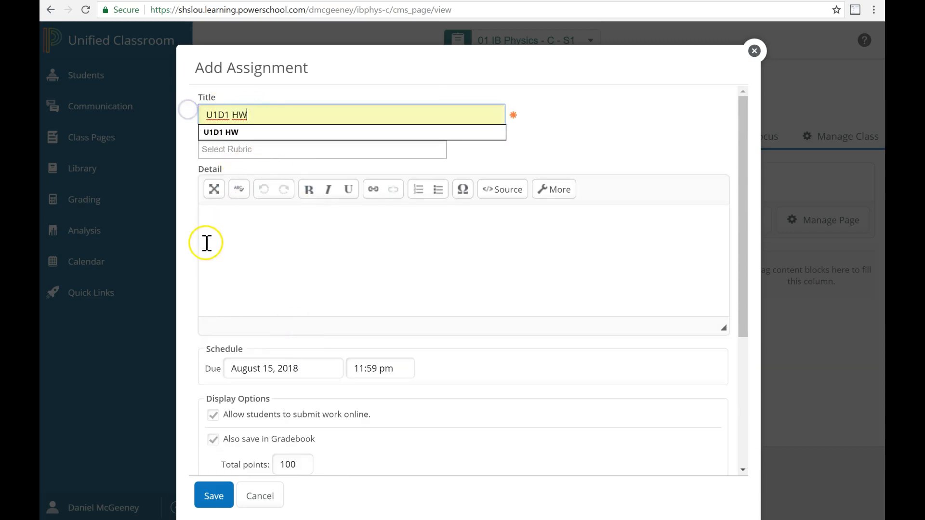
- Set the assignment's total points to 5, then save the assignment and its content block
{"action": "scroll", "coordinate": [241, 250], "scroll_direction": "down", "scroll_amount": 3}
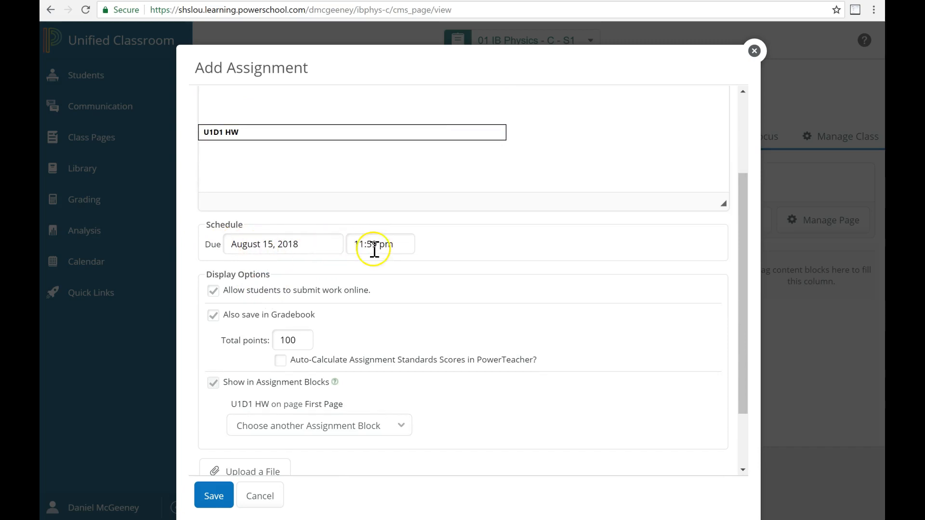
{"action": "left_click", "coordinate": [266, 342]}
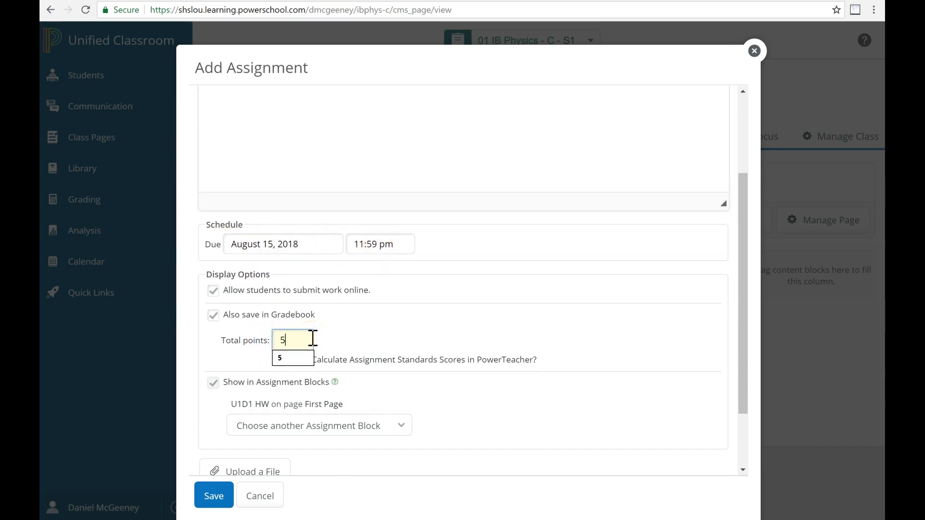
{"action": "left_click", "coordinate": [183, 345]}
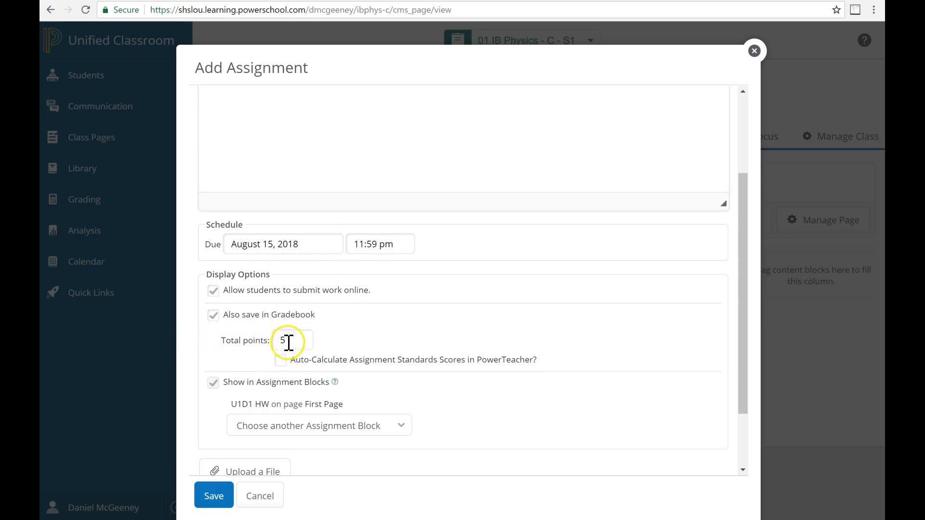
{"action": "scroll", "coordinate": [324, 347], "scroll_direction": "down", "scroll_amount": 1}
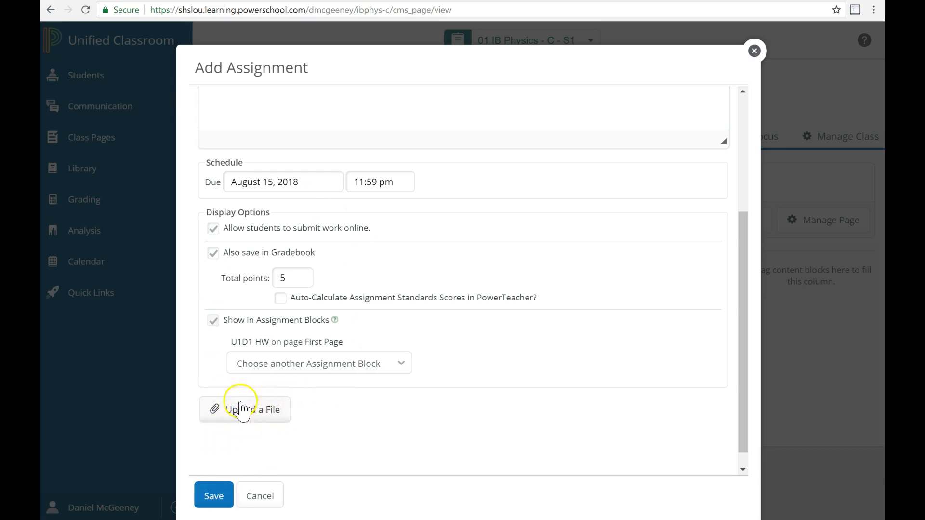
{"action": "left_click", "coordinate": [214, 497]}
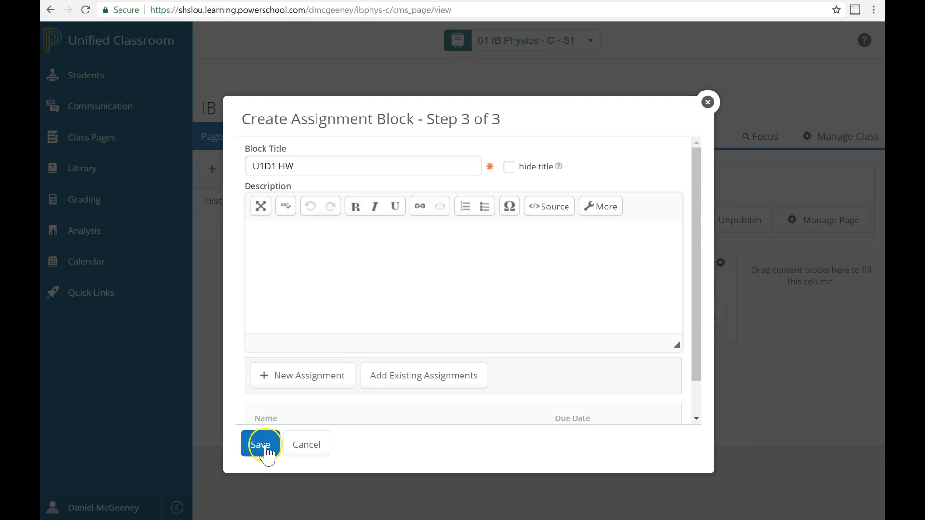
{"action": "left_click", "coordinate": [261, 449]}
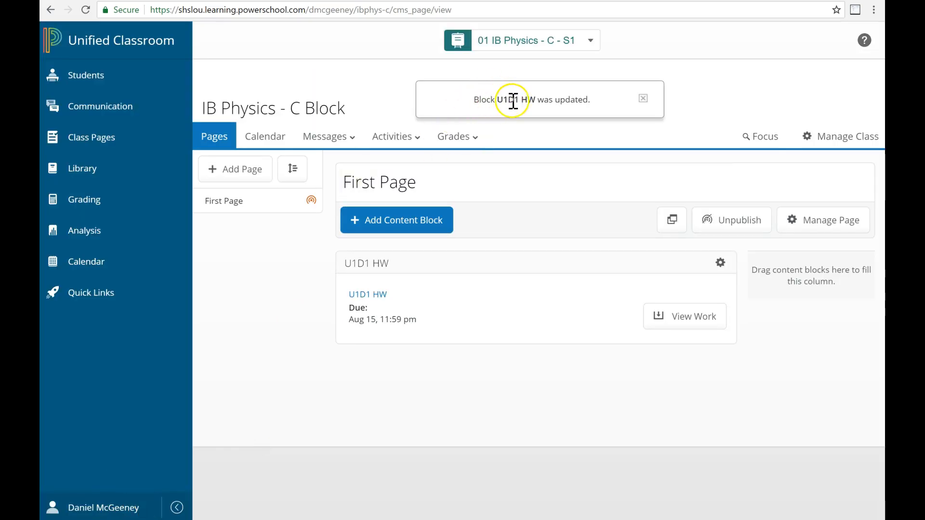
{"action": "left_click", "coordinate": [645, 98]}
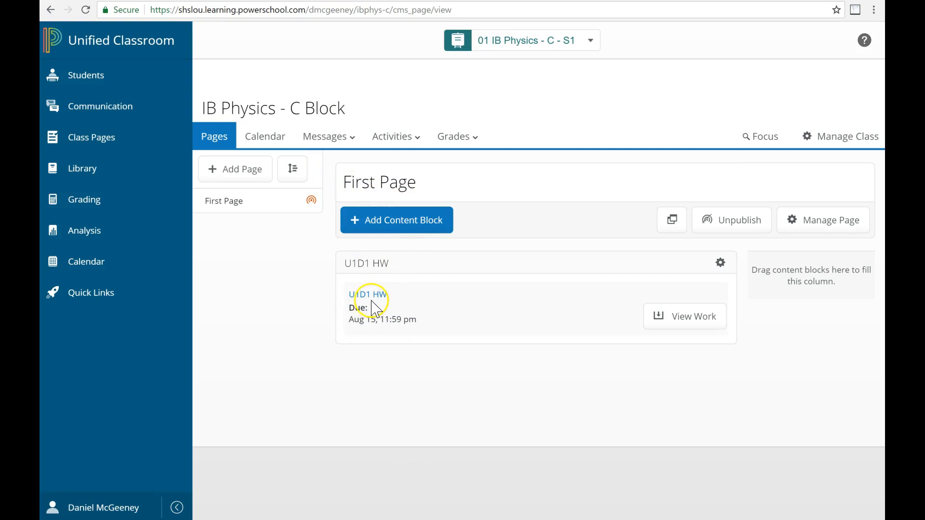
- In the class Scoresheet, score U1D1 HW as 4 for the second student and 5 for the third, and save the scores
{"action": "left_click", "coordinate": [94, 199]}
{"action": "left_click", "coordinate": [100, 112]}
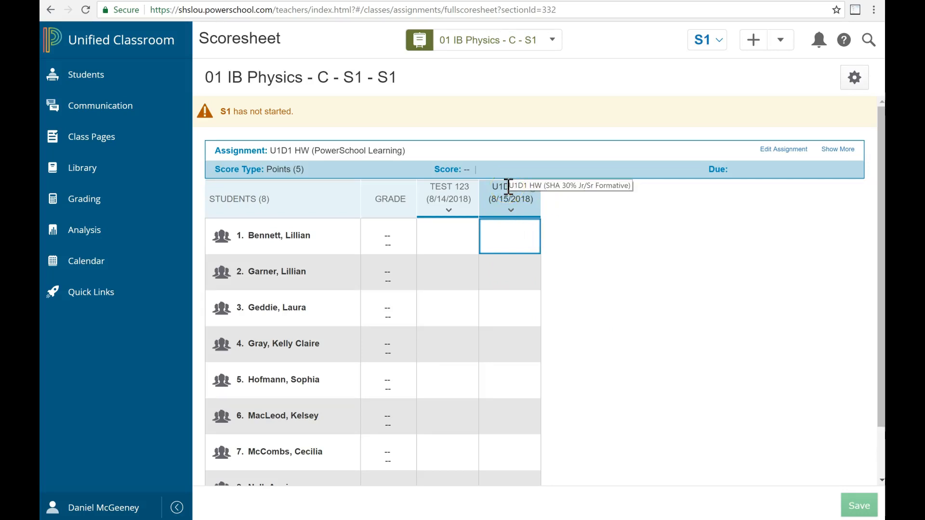
{"action": "left_click", "coordinate": [506, 272]}
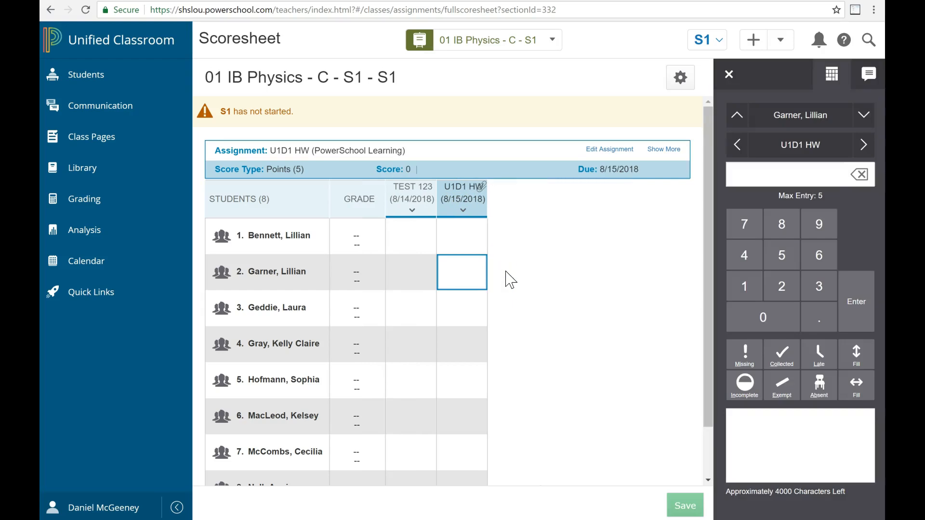
{"action": "type", "text": "4"}
{"action": "left_click", "coordinate": [458, 311]}
{"action": "type", "text": "5"}
{"action": "left_click", "coordinate": [473, 271]}
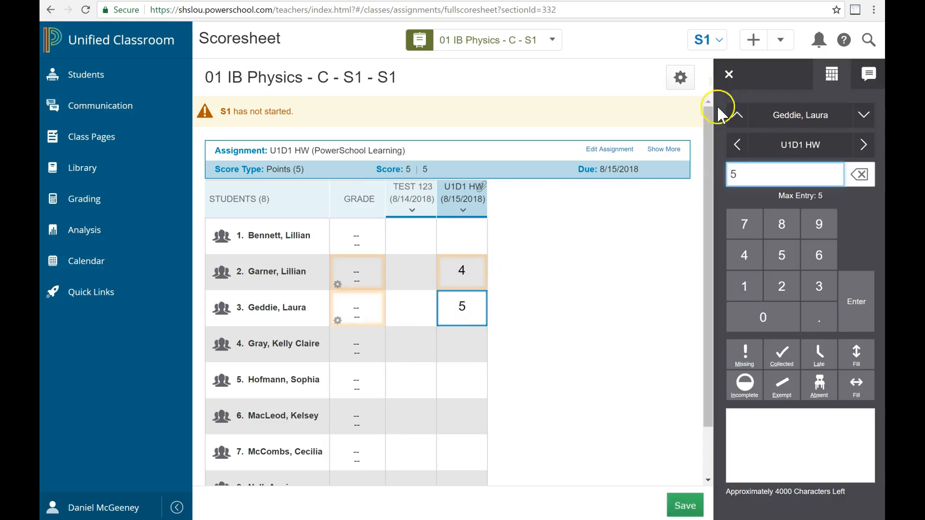
{"action": "left_click", "coordinate": [684, 504]}
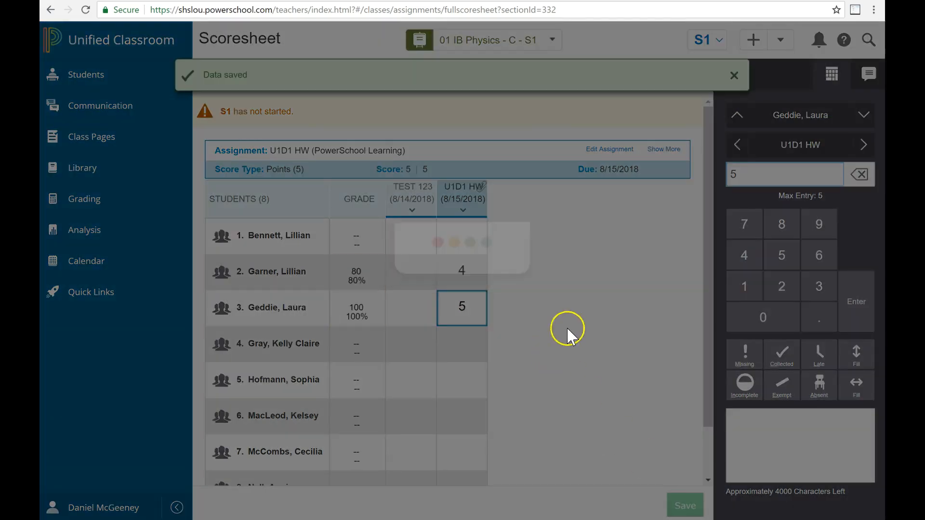
{"action": "left_click", "coordinate": [731, 76]}
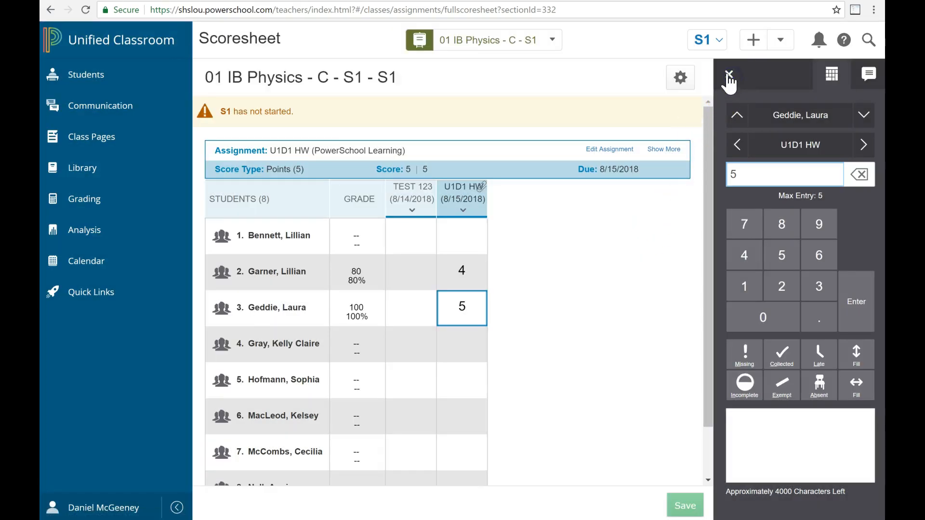
{"action": "left_click", "coordinate": [727, 75]}
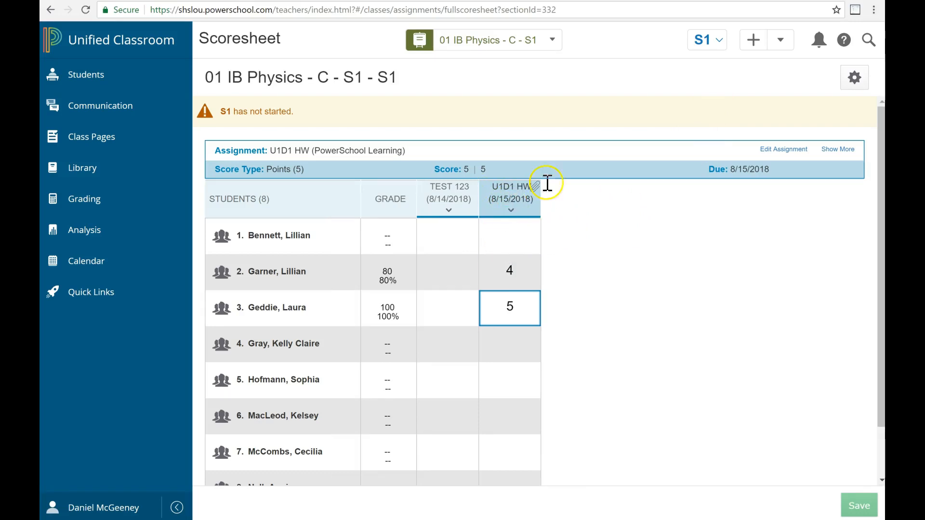
- Open U1D1 HW for editing in the gradebook and examine its category choices and available actions
{"action": "left_click", "coordinate": [782, 150]}
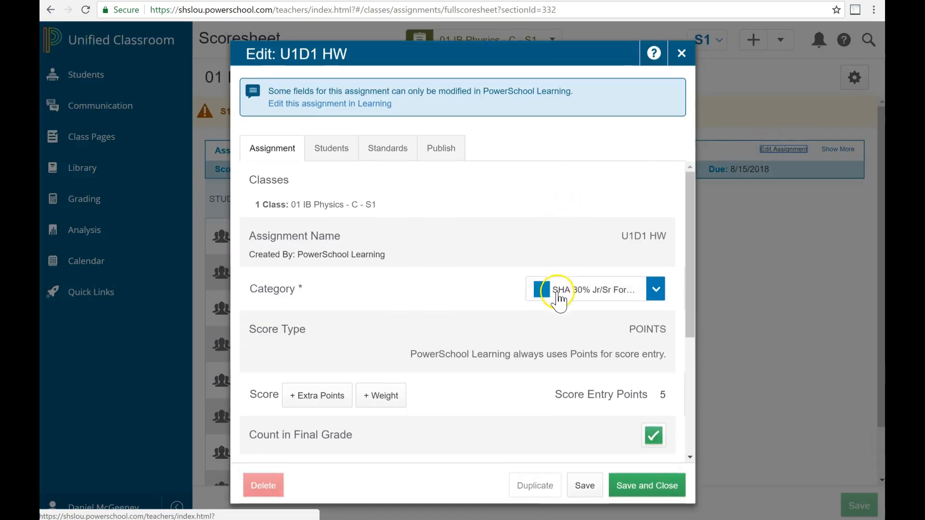
{"action": "left_click", "coordinate": [557, 294]}
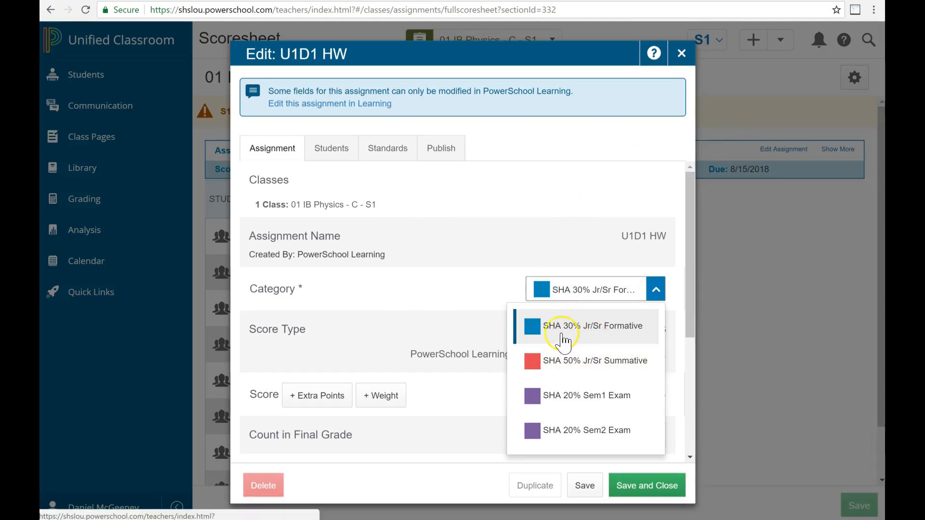
{"action": "left_click", "coordinate": [478, 290]}
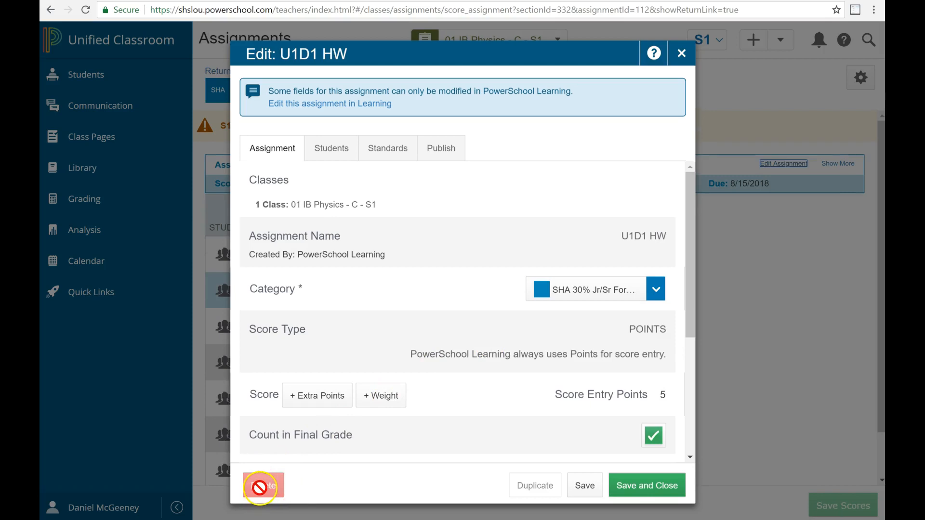
{"action": "left_click", "coordinate": [325, 499]}
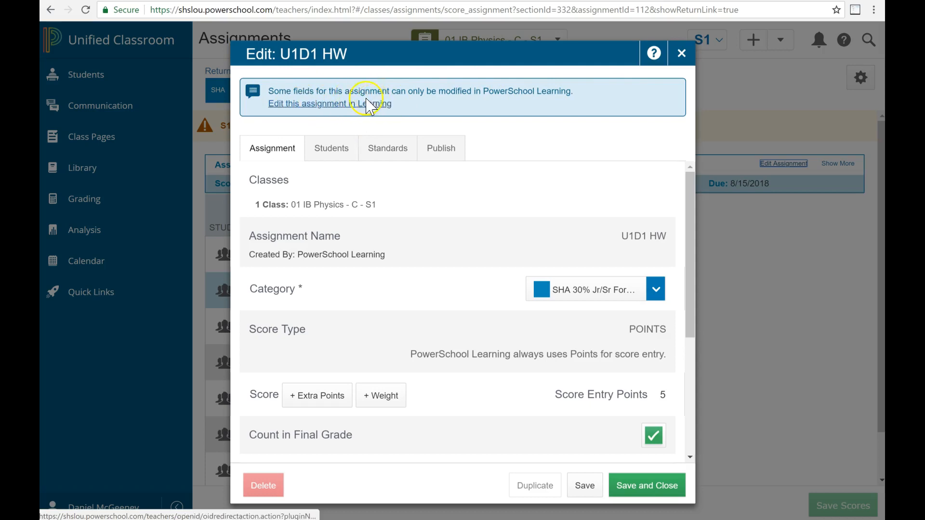
- Open U1D1 HW for editing in PowerSchool Learning, review its settings, and leave without saving
{"action": "left_click", "coordinate": [329, 104]}
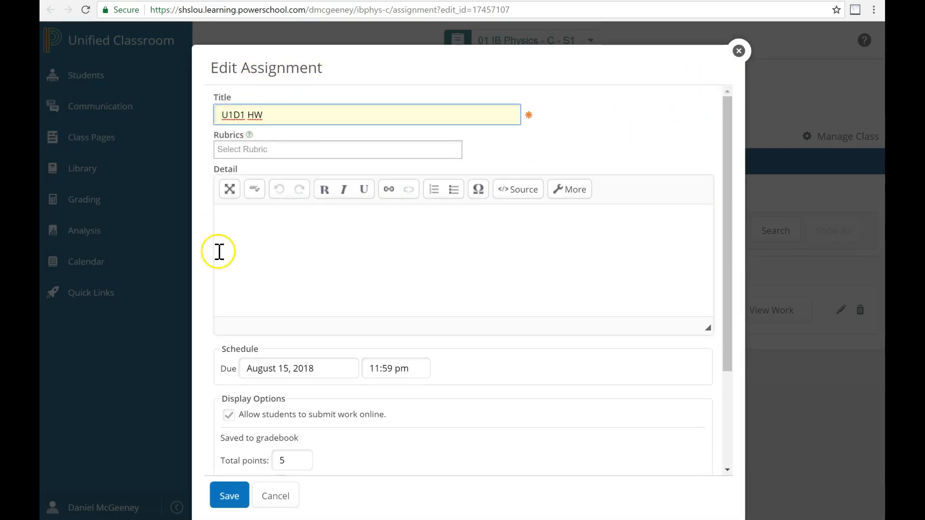
{"action": "scroll", "coordinate": [204, 279], "scroll_direction": "down", "scroll_amount": 3}
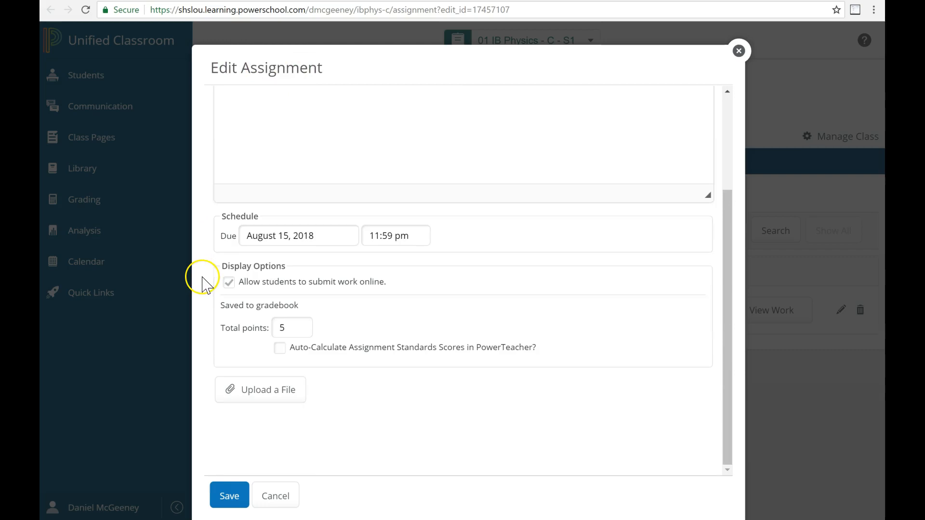
{"action": "left_click", "coordinate": [279, 496]}
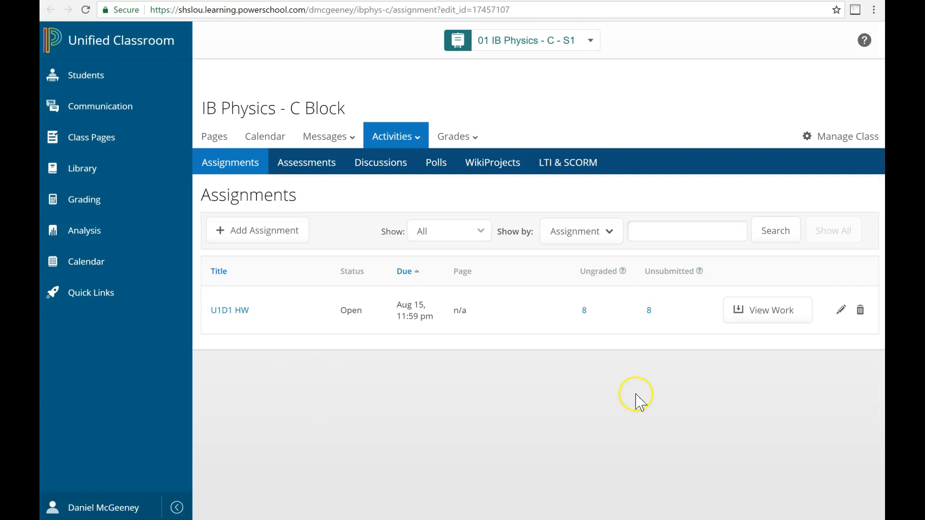
- Delete the U1D1 HW assignment from the class's assignment list, confirming removal of its attachments and student work
{"action": "left_click", "coordinate": [861, 312]}
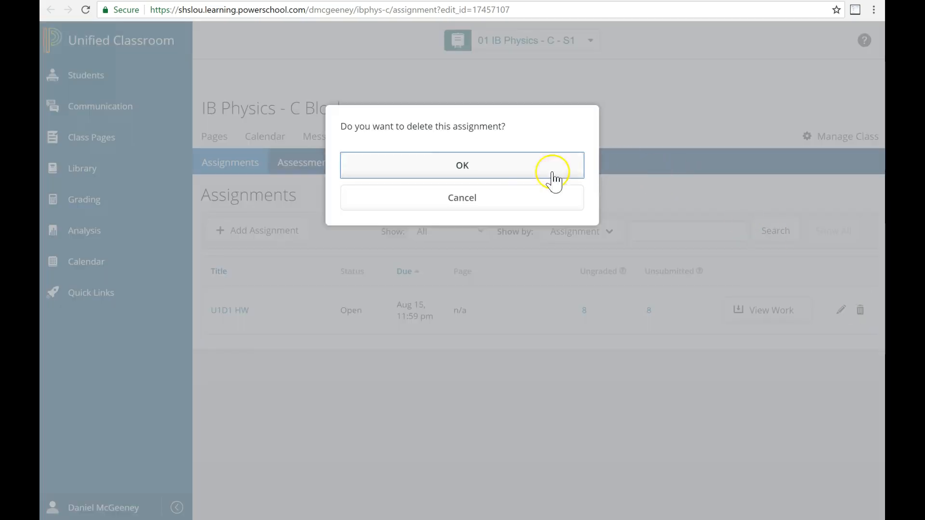
{"action": "left_click", "coordinate": [465, 169]}
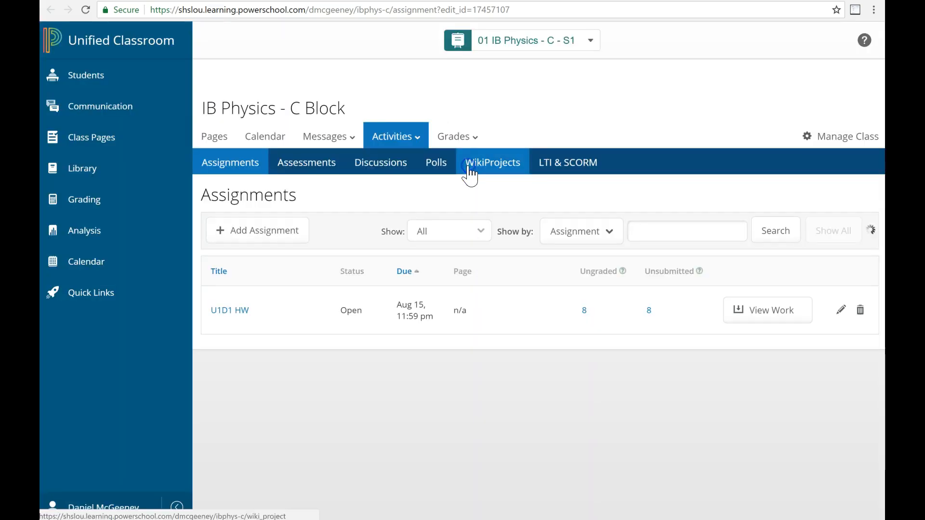
{"action": "left_click", "coordinate": [363, 219]}
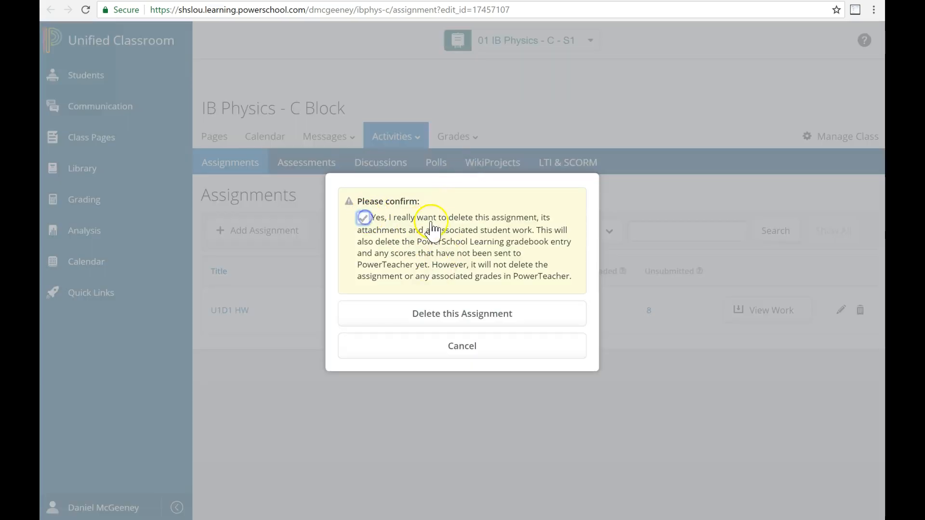
{"action": "left_click", "coordinate": [421, 318]}
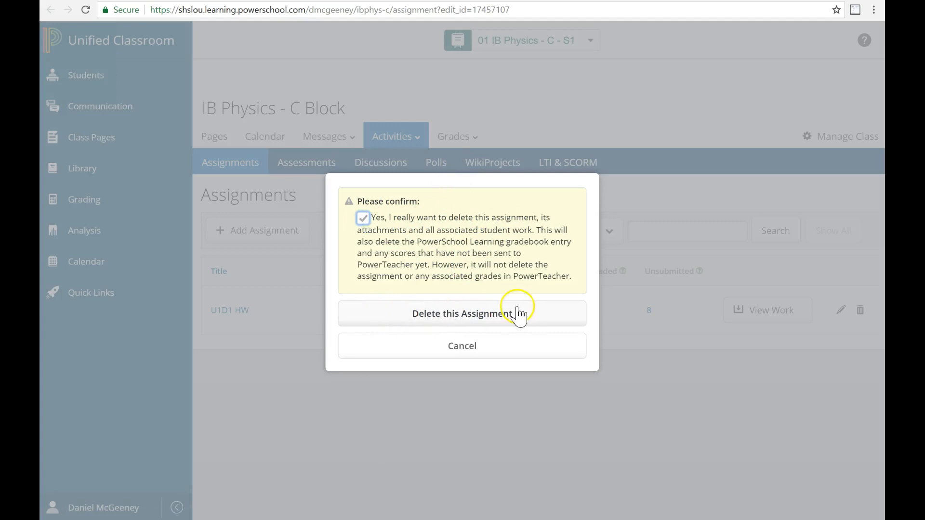
{"action": "left_click", "coordinate": [474, 316]}
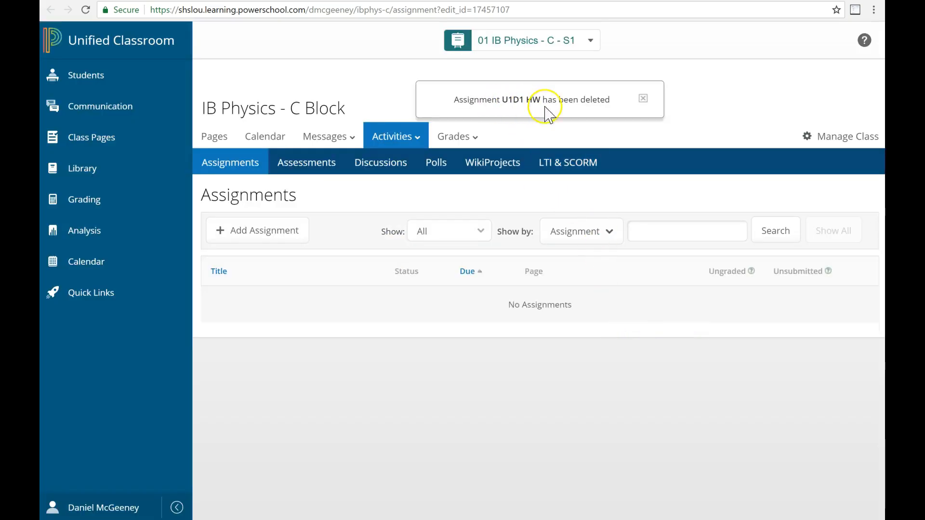
{"action": "left_click", "coordinate": [643, 102]}
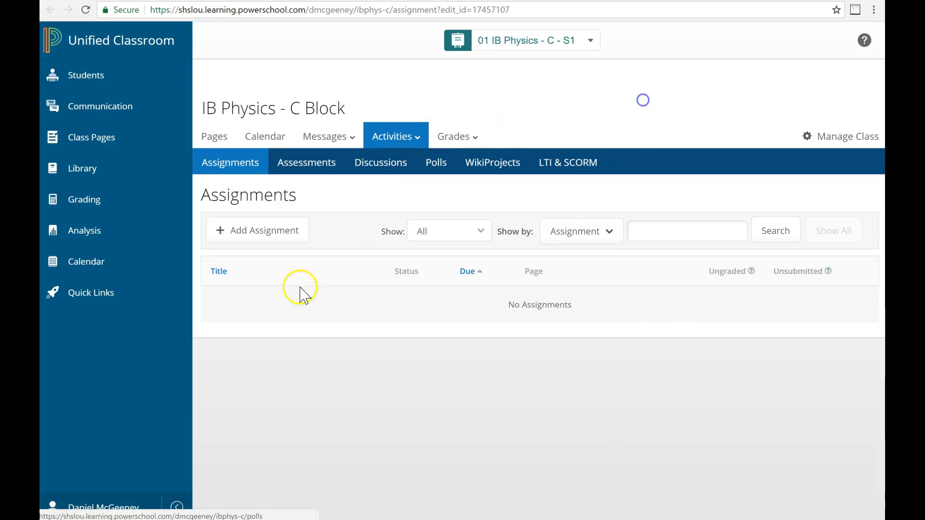
- Leave the class page for the gradebook Scoresheet and go to the U1D1 HW assignment
{"action": "left_click", "coordinate": [83, 199]}
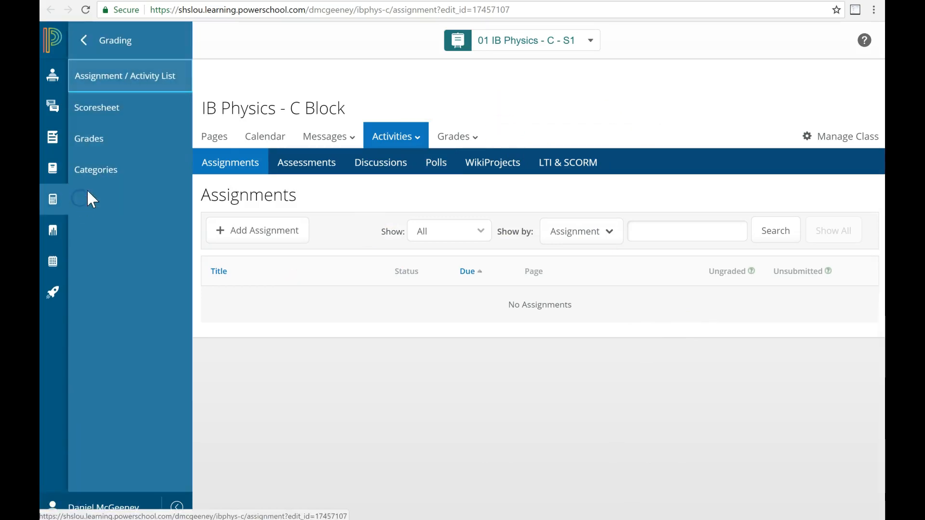
{"action": "left_click", "coordinate": [93, 107]}
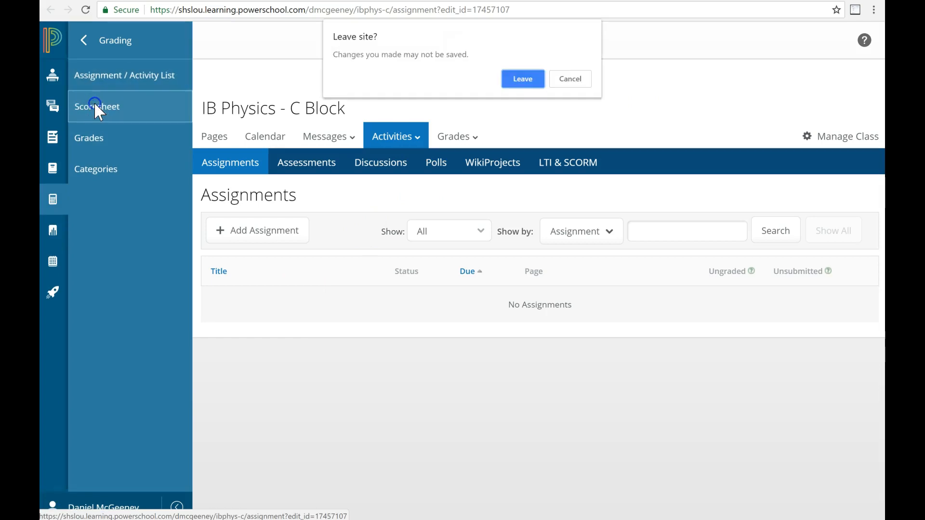
{"action": "left_click", "coordinate": [523, 80]}
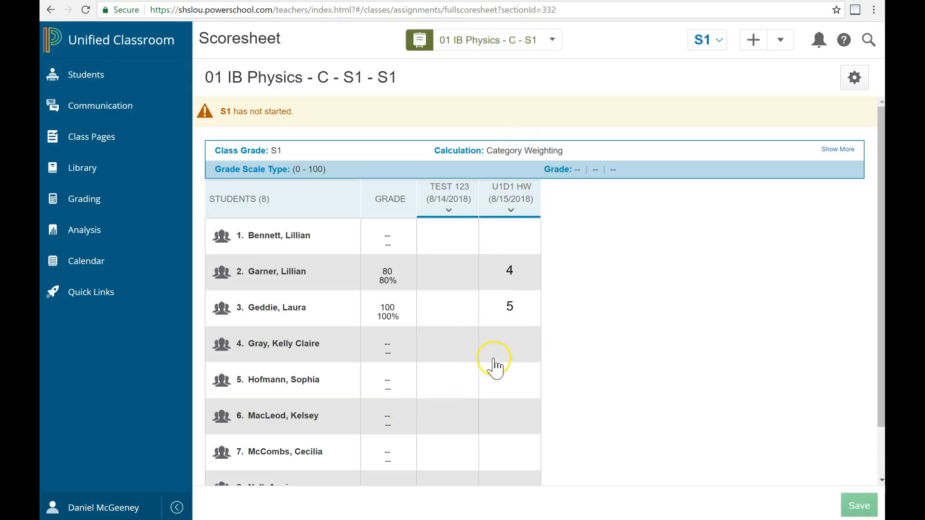
{"action": "left_click", "coordinate": [511, 210]}
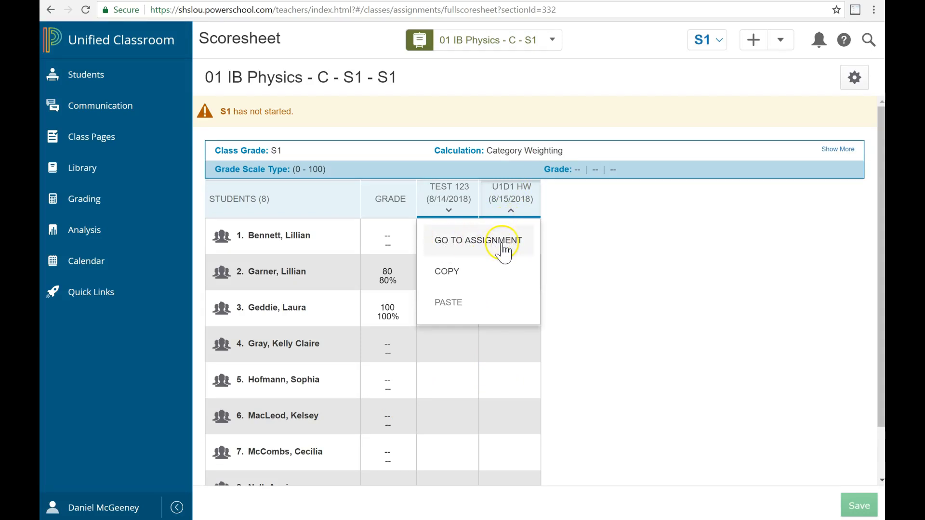
{"action": "left_click", "coordinate": [488, 244]}
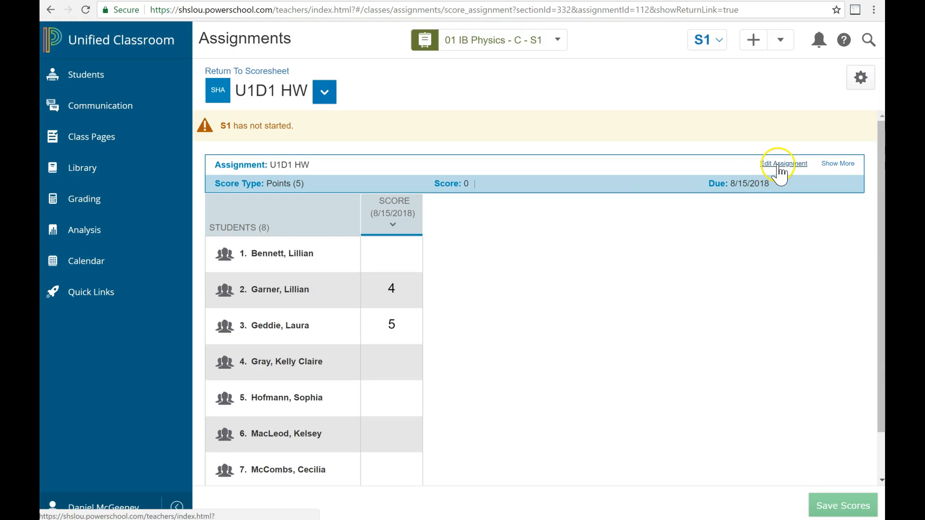
- Delete U1D1 HW from the gradebook, confirming removal of its student scores
{"action": "left_click", "coordinate": [778, 164]}
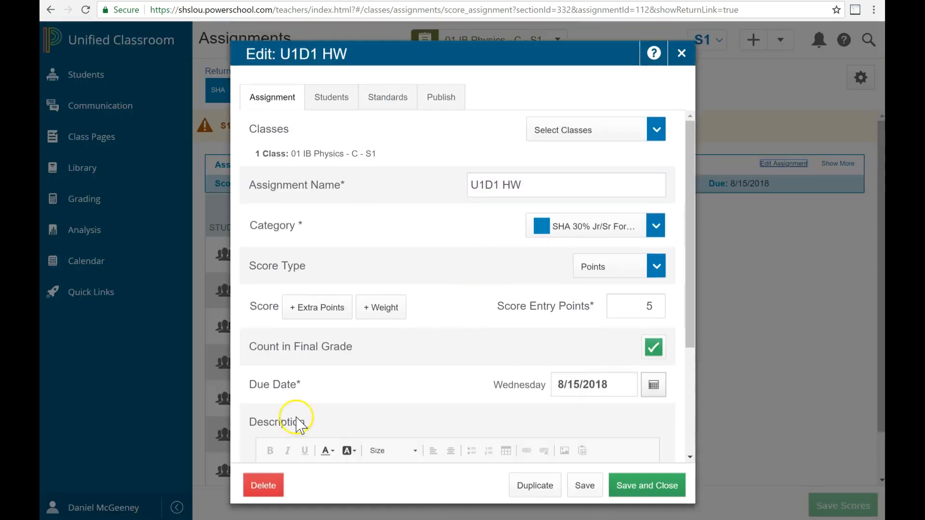
{"action": "left_click", "coordinate": [265, 488]}
{"action": "left_click", "coordinate": [360, 488]}
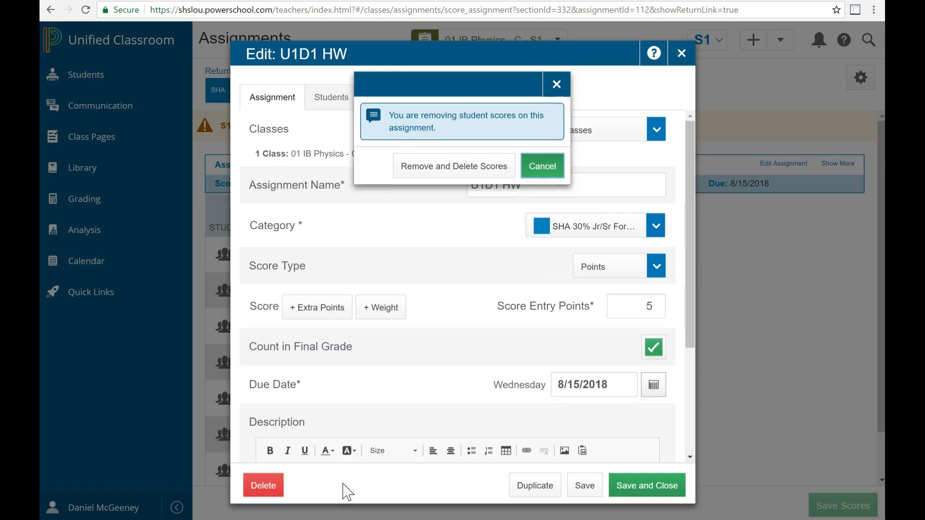
{"action": "left_click", "coordinate": [463, 169]}
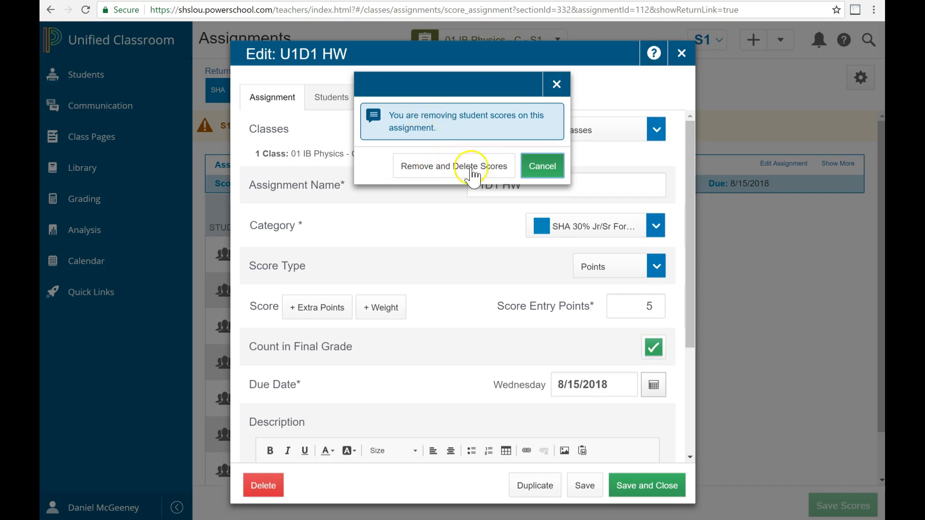
{"action": "left_click", "coordinate": [437, 169]}
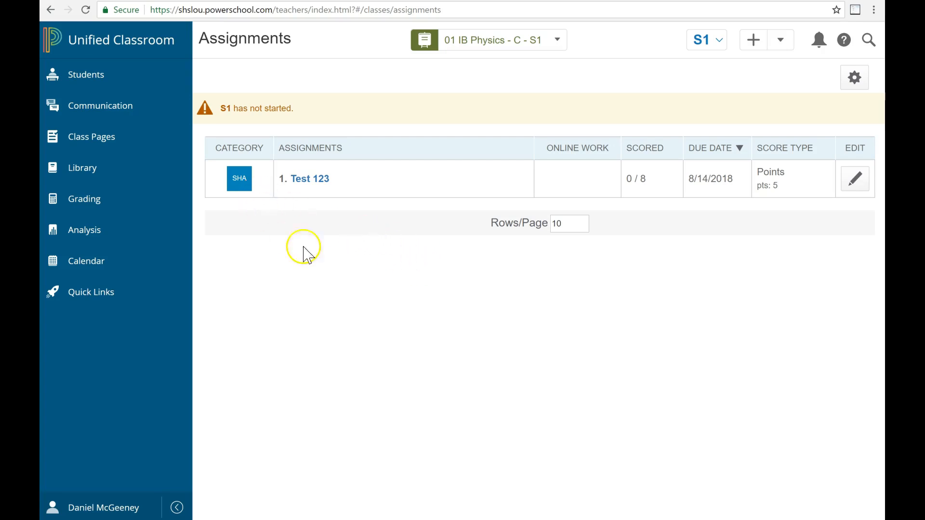
- Add an Assignments content block titled U1D1 HW to the class's First Page and start a new assignment in it
{"action": "left_click", "coordinate": [89, 142]}
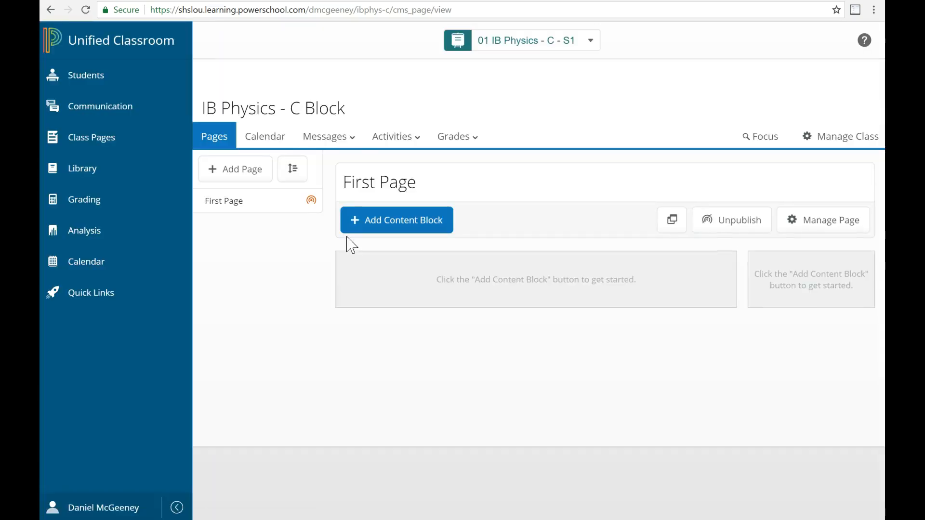
{"action": "left_click", "coordinate": [385, 220]}
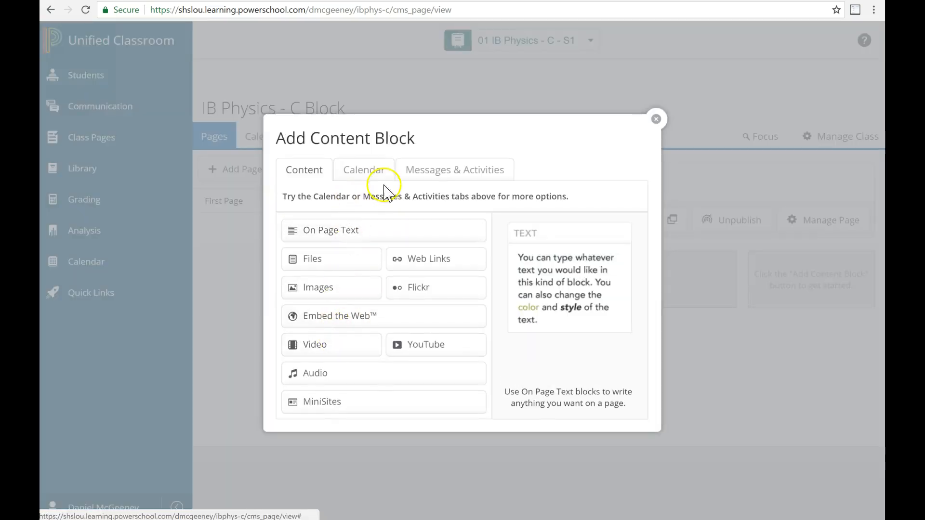
{"action": "left_click", "coordinate": [427, 174]}
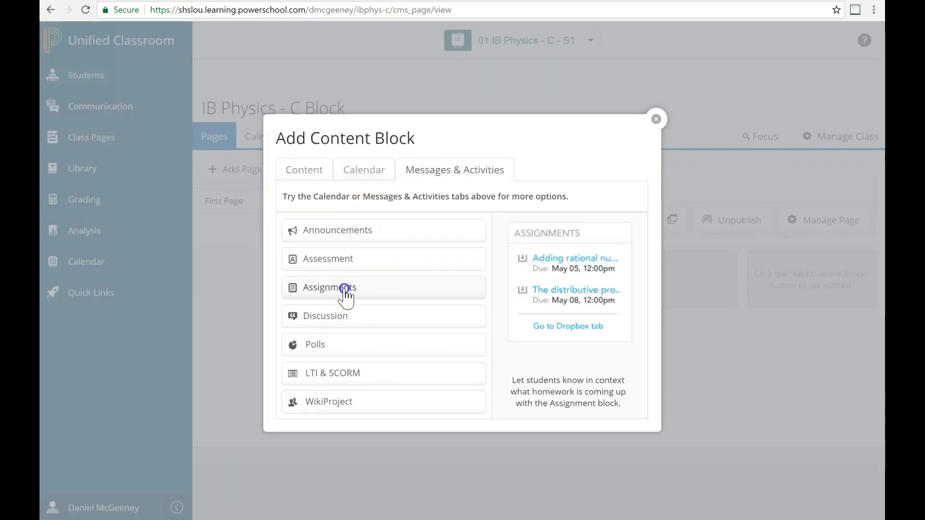
{"action": "left_click", "coordinate": [343, 288]}
{"action": "left_click", "coordinate": [314, 228]}
{"action": "left_click", "coordinate": [311, 244]}
{"action": "left_click", "coordinate": [299, 386]}
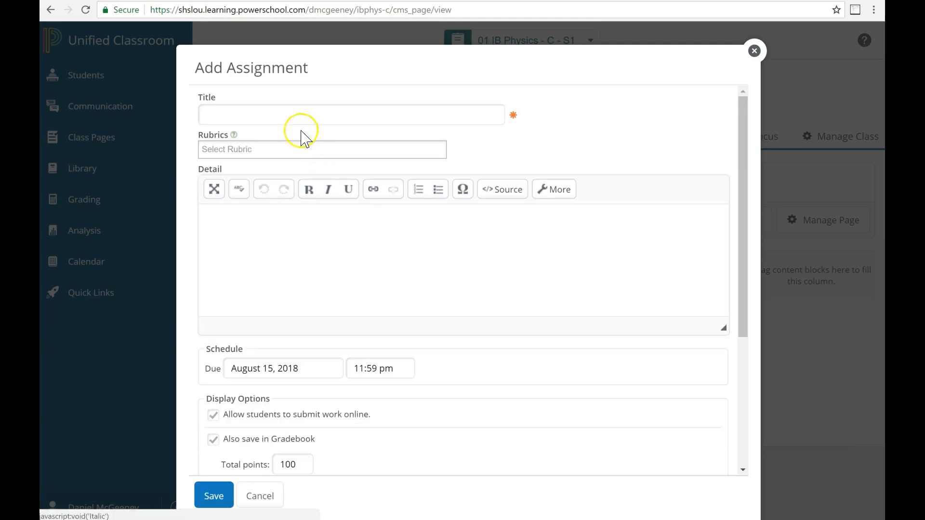
- Title the new assignment U1D1 HW, set its total points to 5, and save both the assignment and its block
{"action": "left_click", "coordinate": [294, 116]}
{"action": "left_click", "coordinate": [296, 139]}
{"action": "scroll", "coordinate": [196, 351], "scroll_direction": "down", "scroll_amount": 4}
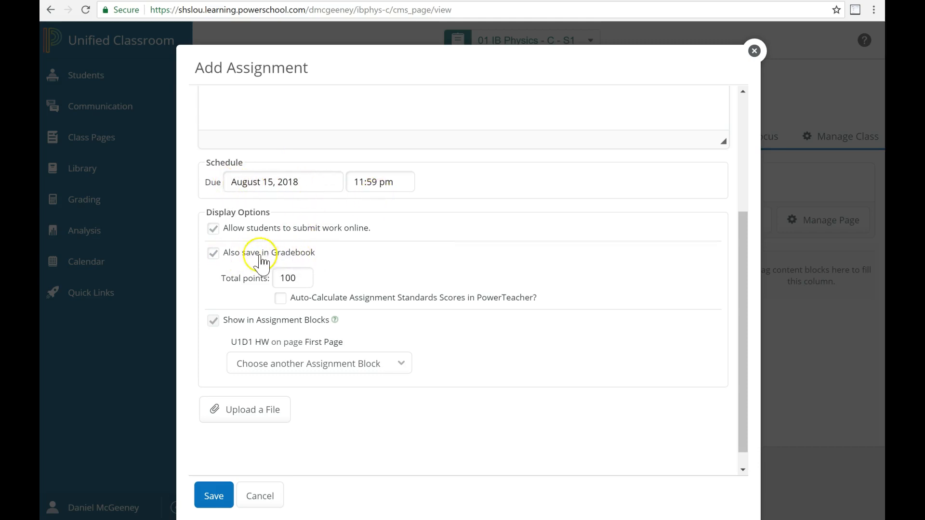
{"action": "left_click_drag", "start_coordinate": [303, 284], "coordinate": [252, 276]}
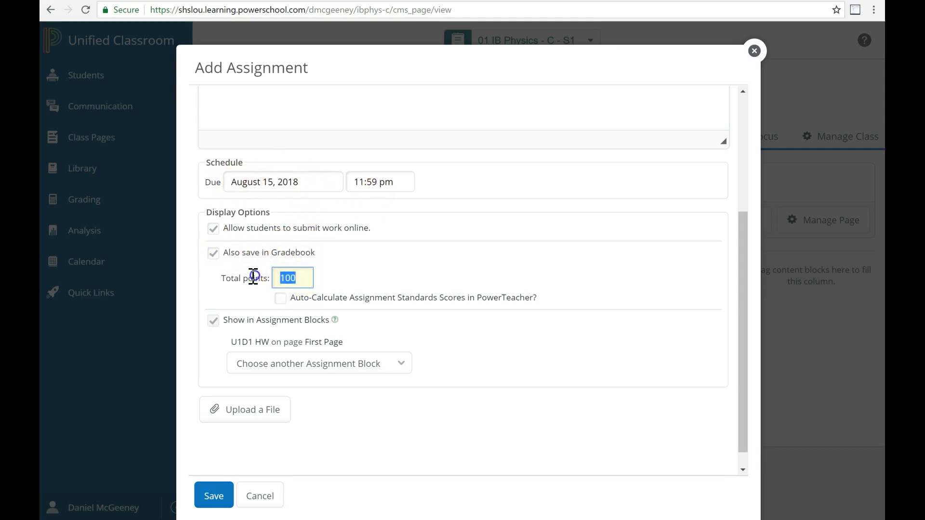
{"action": "type", "text": "5"}
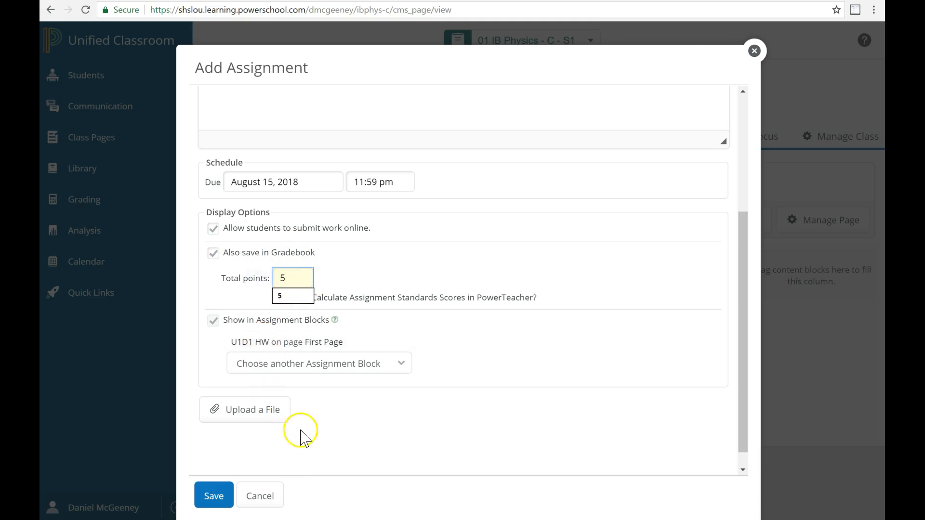
{"action": "left_click", "coordinate": [287, 445]}
{"action": "left_click", "coordinate": [214, 497]}
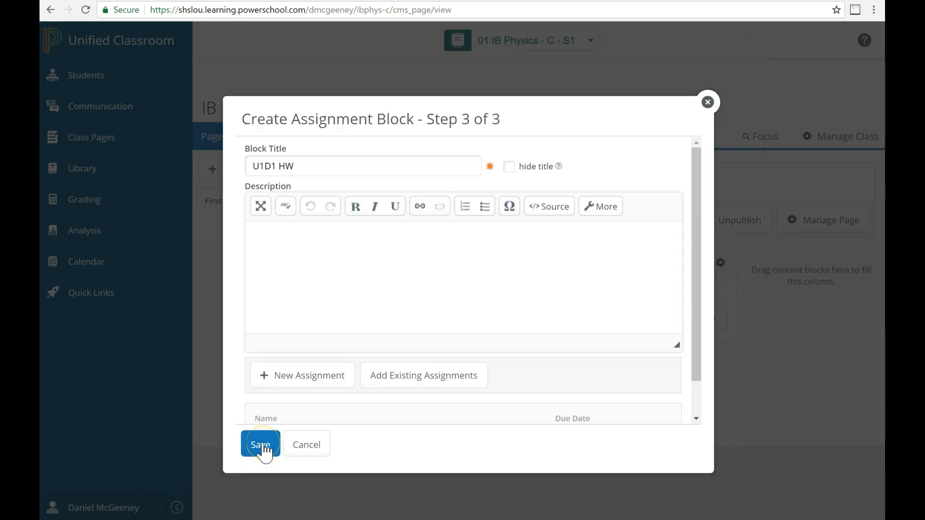
{"action": "left_click", "coordinate": [264, 447]}
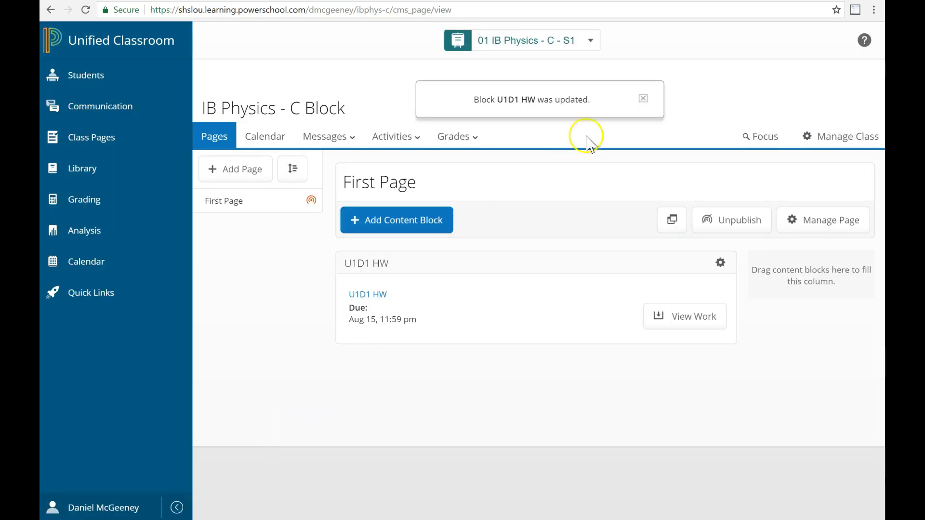
{"action": "left_click", "coordinate": [643, 98]}
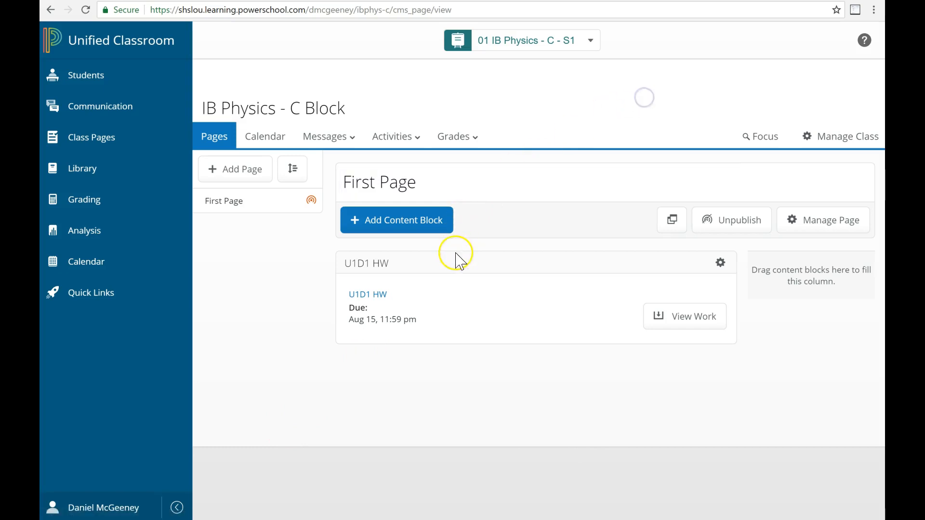
- Copy the U1D1 HW block to First Page of the Hon Physics - A Block (3062) - 2018 class
{"action": "left_click", "coordinate": [720, 263]}
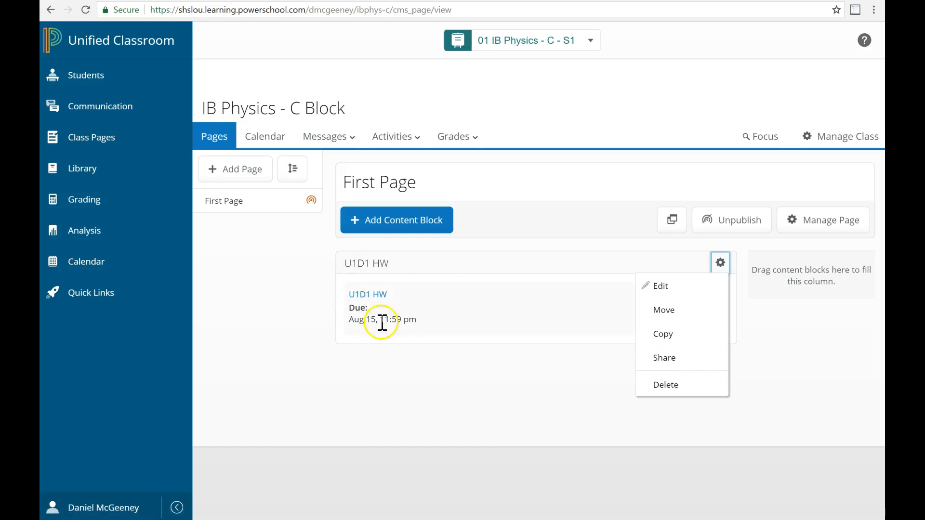
{"action": "left_click", "coordinate": [687, 334]}
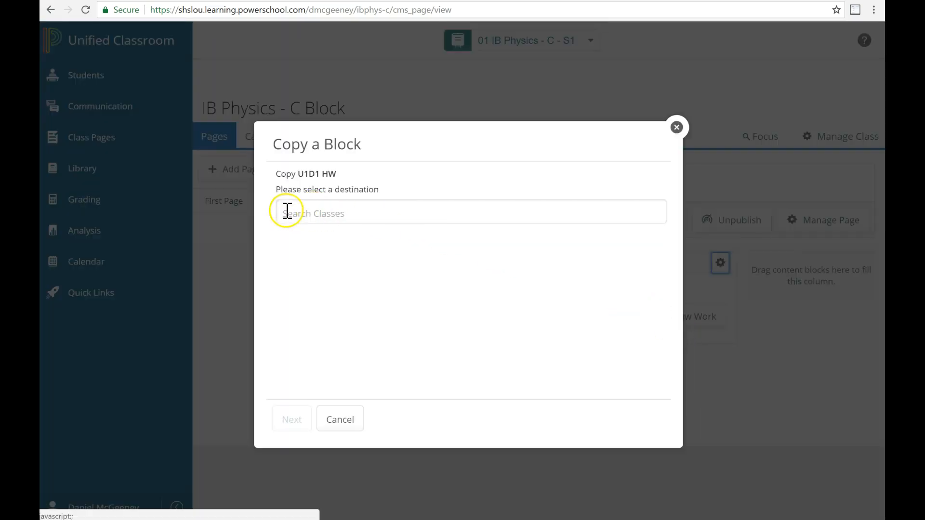
{"action": "left_click", "coordinate": [287, 212]}
{"action": "scroll", "coordinate": [364, 289], "scroll_direction": "down", "scroll_amount": 3}
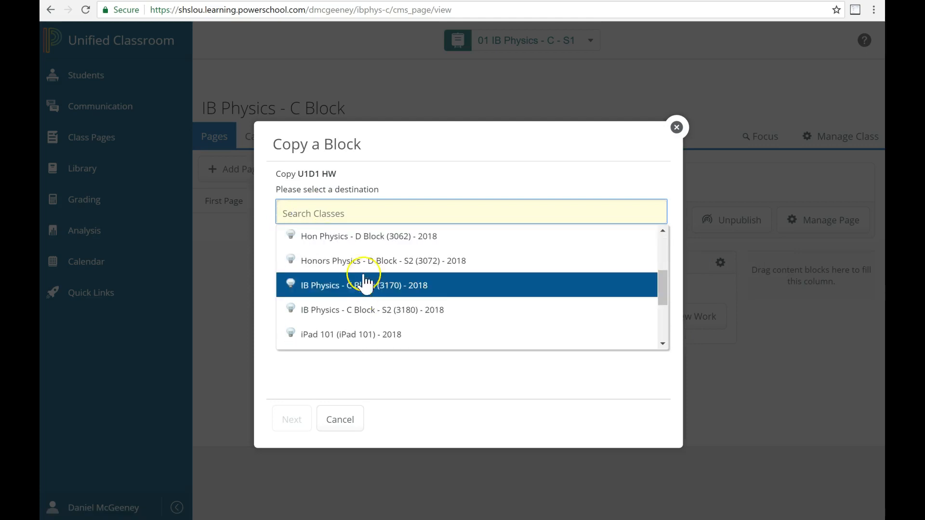
{"action": "scroll", "coordinate": [369, 275], "scroll_direction": "up", "scroll_amount": 1}
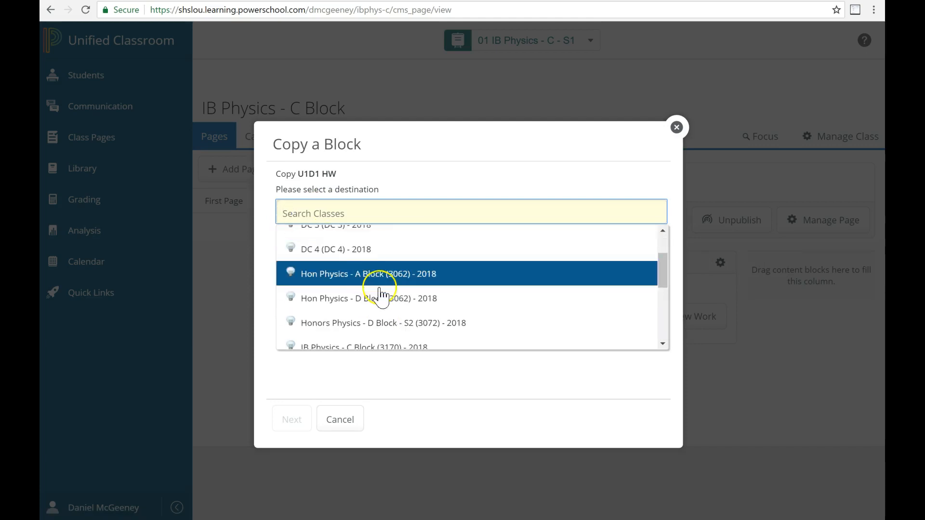
{"action": "left_click", "coordinate": [346, 284]}
{"action": "left_click", "coordinate": [359, 242]}
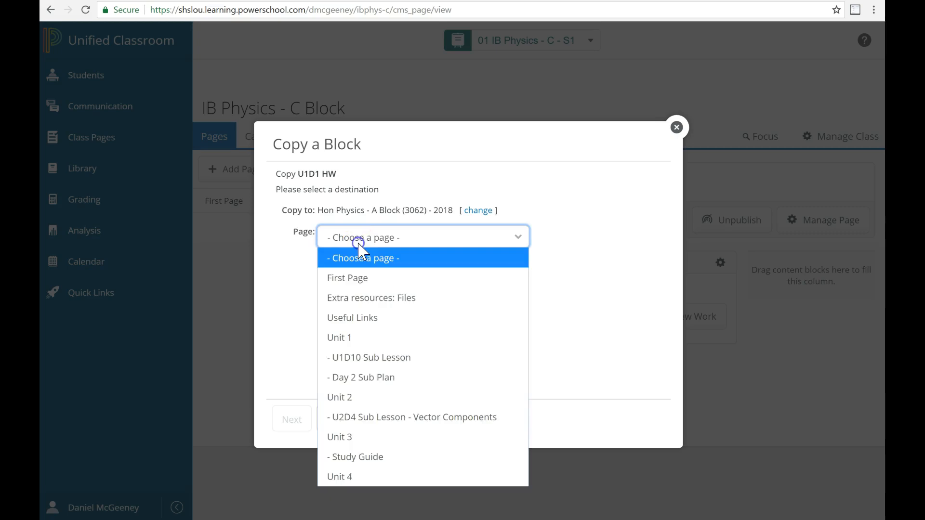
{"action": "left_click", "coordinate": [359, 279]}
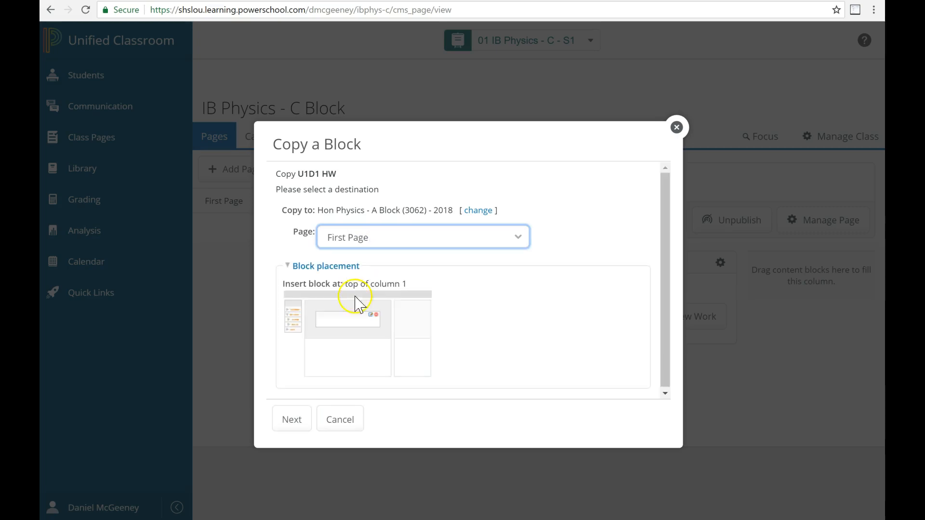
{"action": "left_click", "coordinate": [289, 426]}
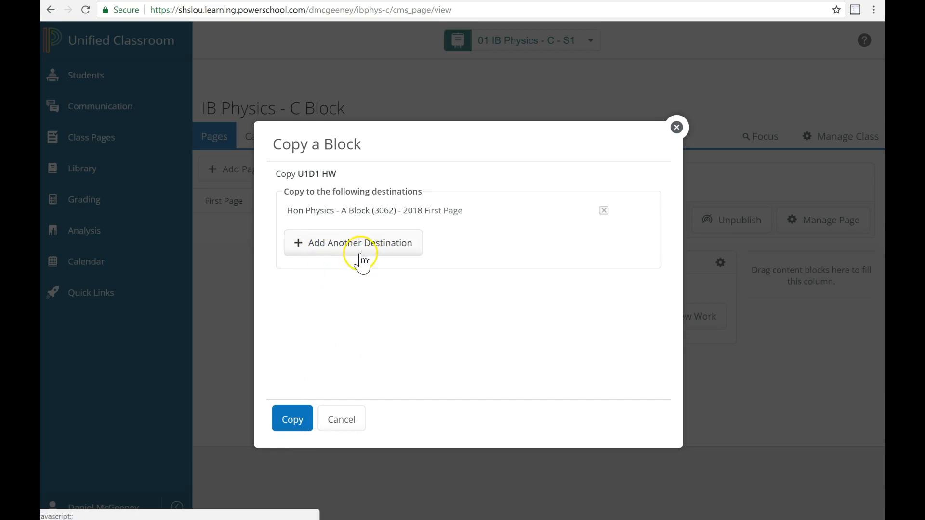
{"action": "left_click", "coordinate": [299, 421]}
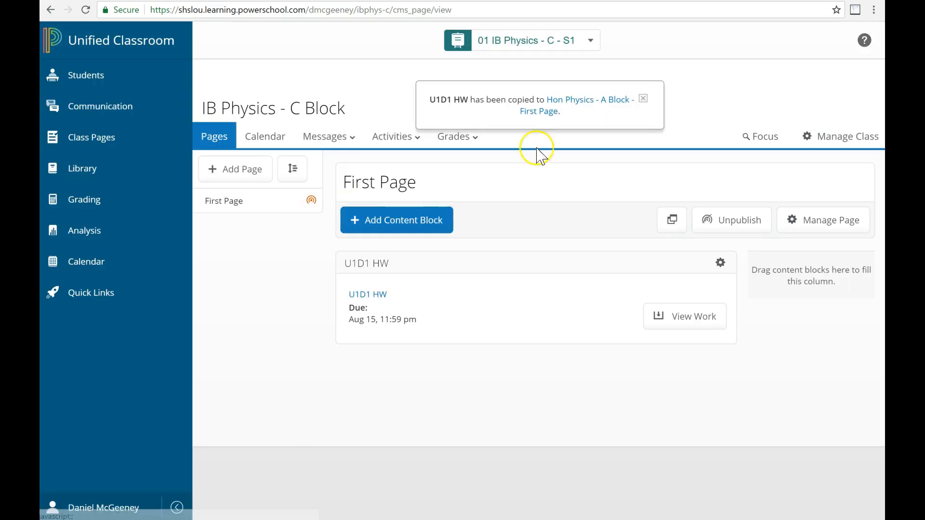
{"action": "left_click", "coordinate": [644, 99]}
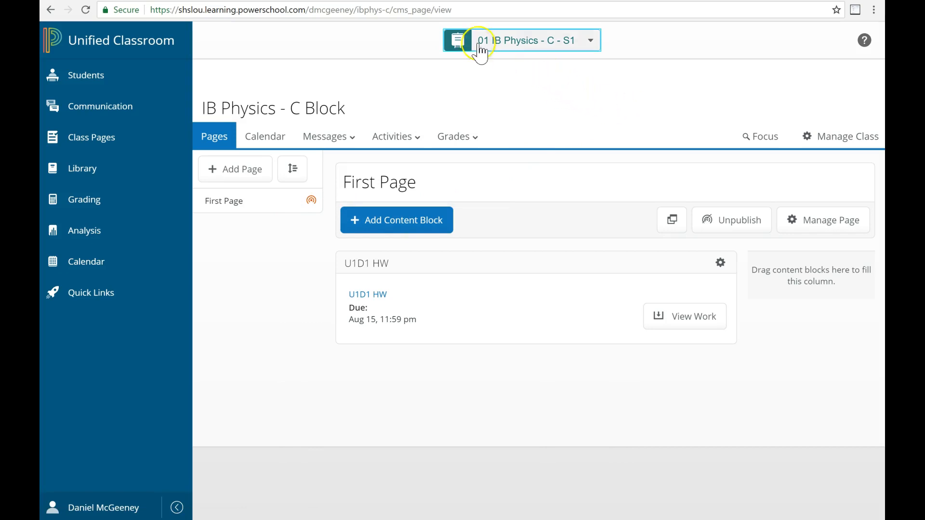
- Switch to the 01 Physics A class and open the copied U1D1 HW assignment for editing
{"action": "left_click", "coordinate": [524, 42]}
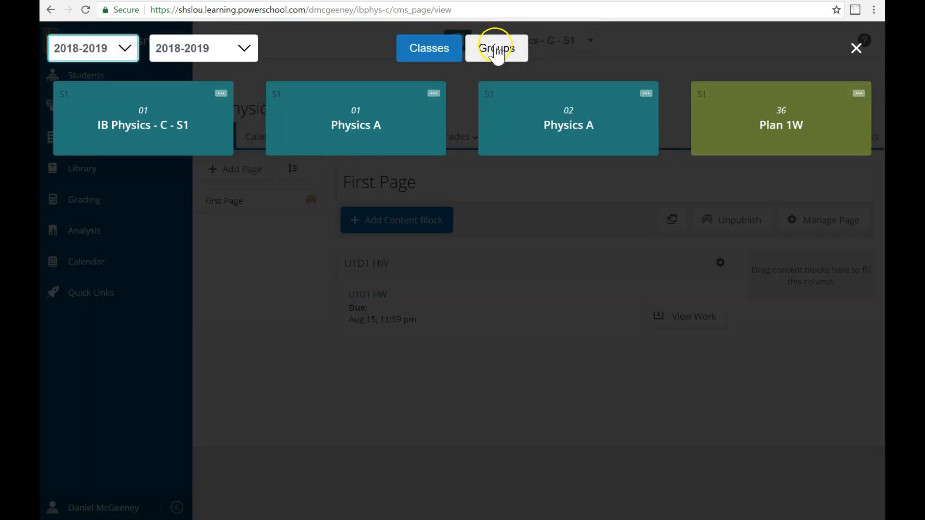
{"action": "left_click", "coordinate": [442, 126]}
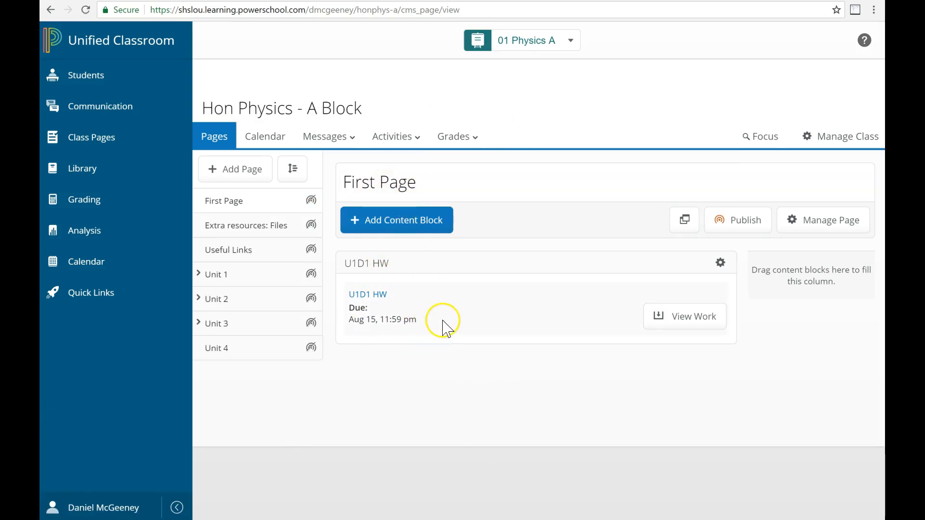
{"action": "left_click", "coordinate": [357, 298]}
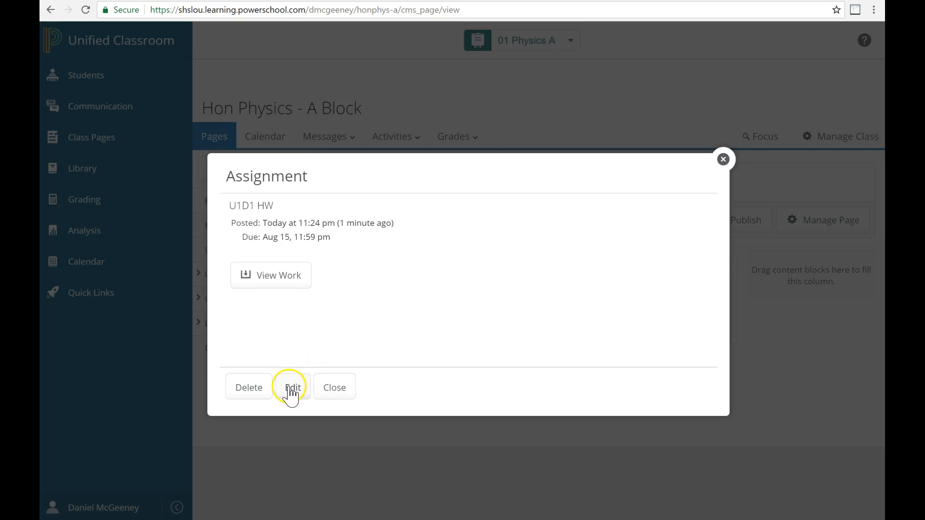
{"action": "left_click", "coordinate": [292, 389]}
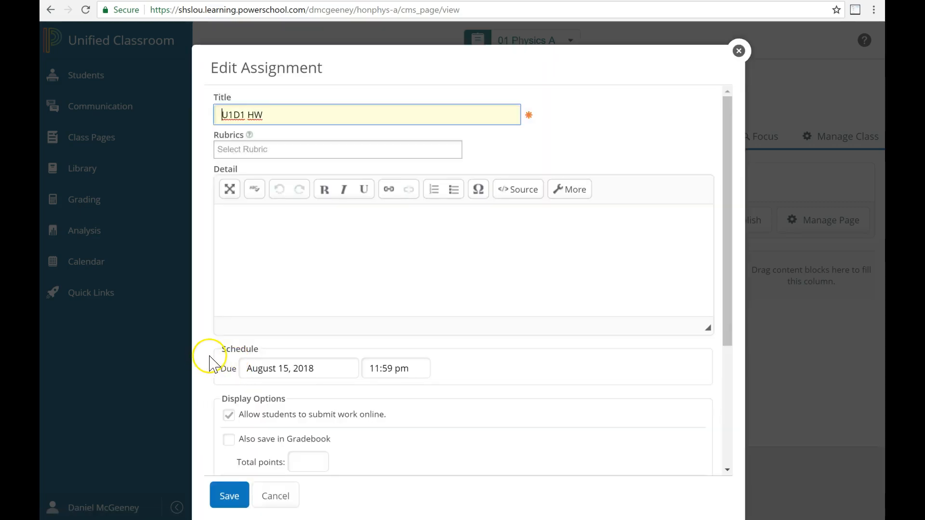
- Set the copied U1D1 HW assignment to also save in the Gradebook with 5 total points
{"action": "scroll", "coordinate": [210, 363], "scroll_direction": "down", "scroll_amount": 4}
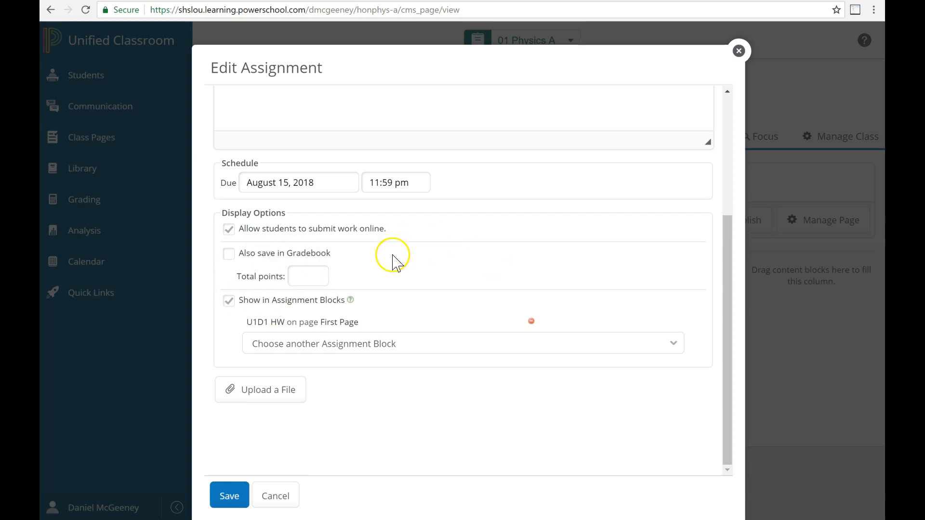
{"action": "left_click", "coordinate": [228, 254]}
{"action": "left_click", "coordinate": [302, 280]}
{"action": "type", "text": "5"}
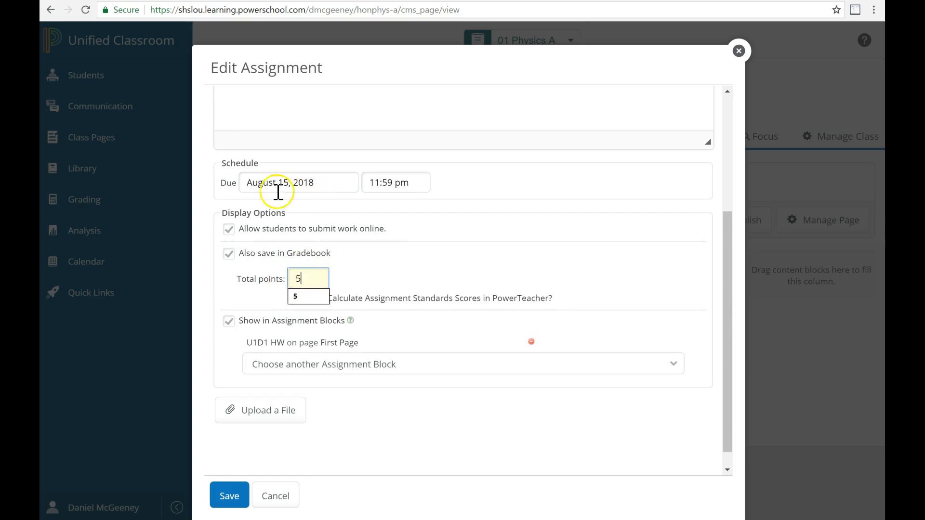